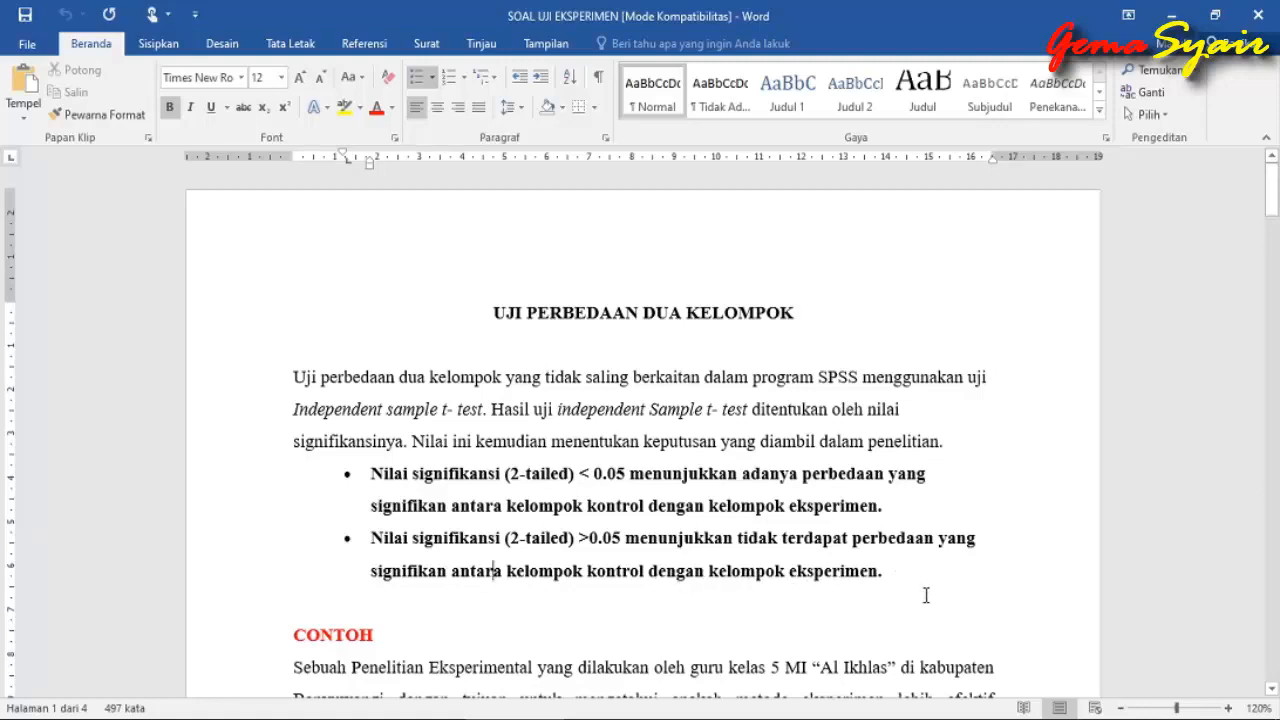
# Step: Review the exercise document's significance criteria, the CONTOH case, the Kelas Eksperimen (X) and Kelas Kontrol (Y) scores, and the assigned tasks
pyautogui.scroll(-3, 946, 597)
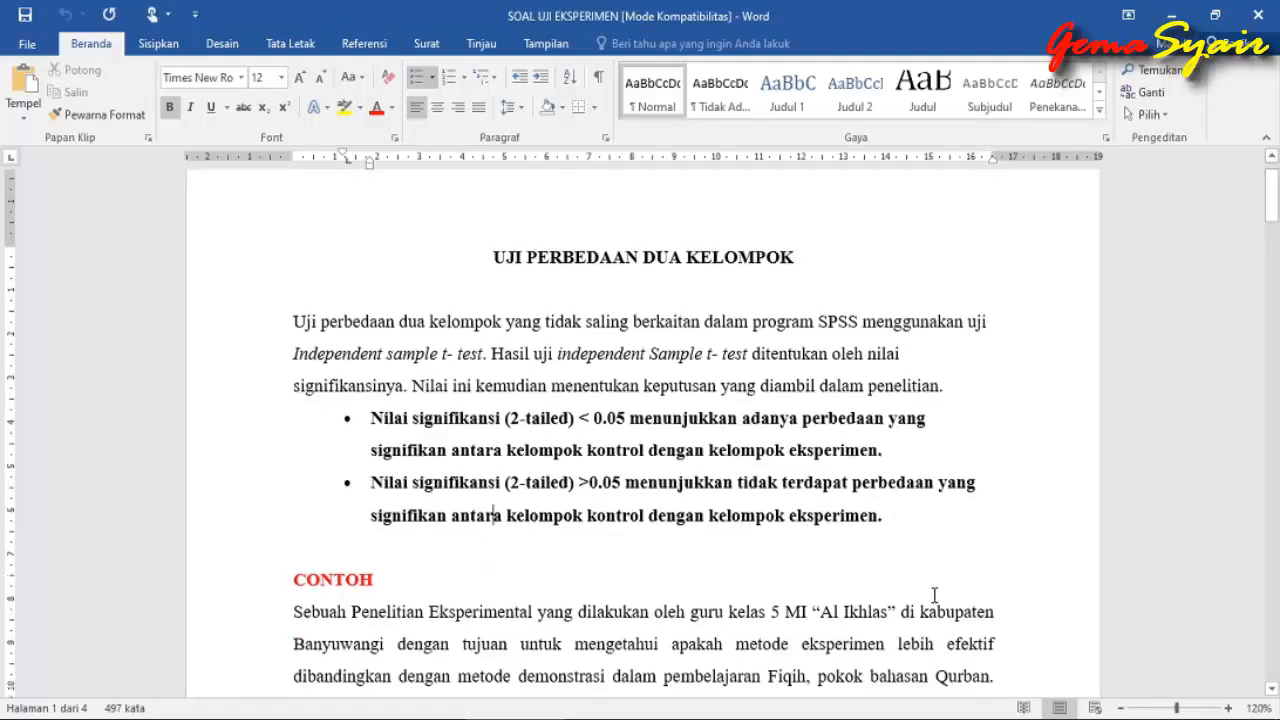
pyautogui.scroll(-2, 931, 597)
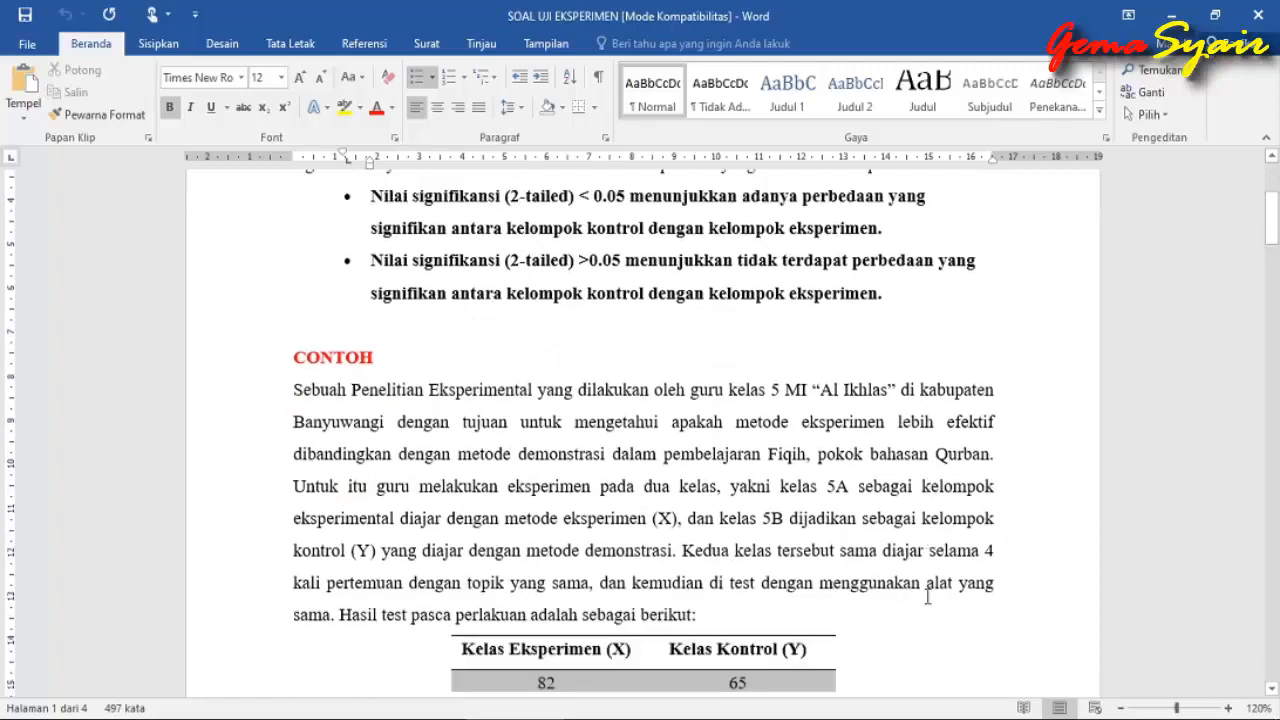
pyautogui.scroll(-1, 927, 597)
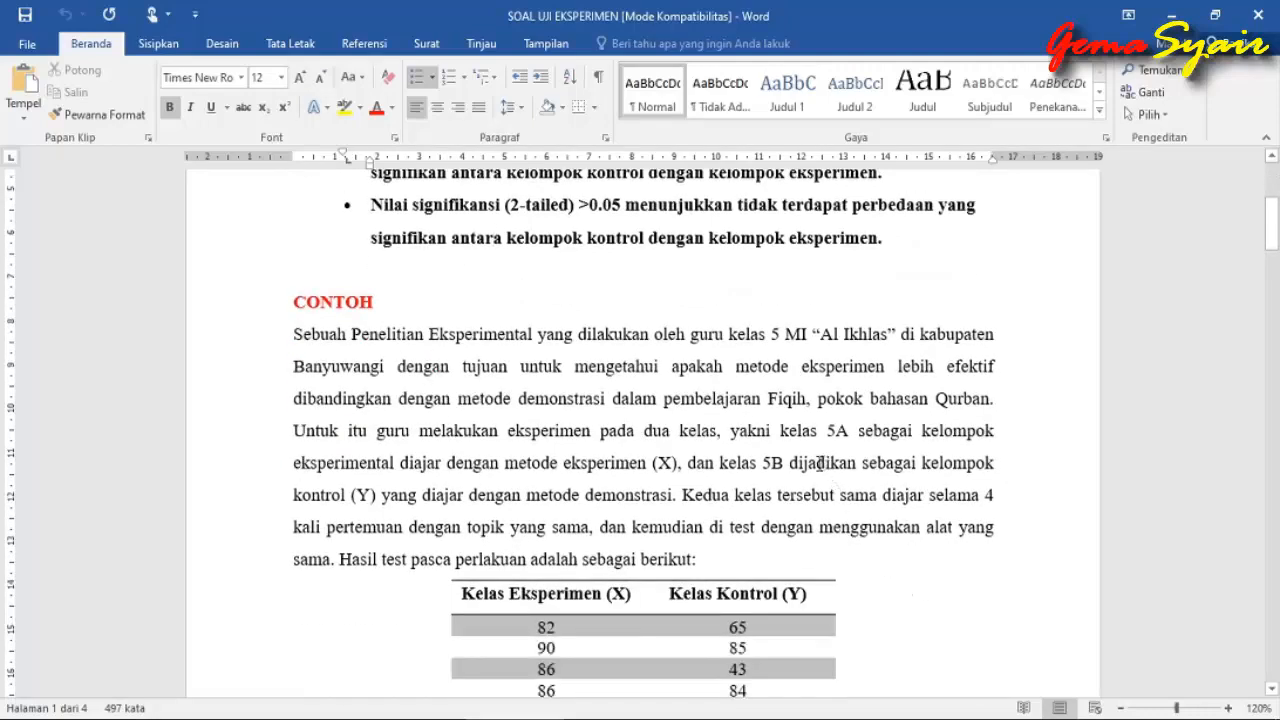
pyautogui.scroll(-1, 308, 342)
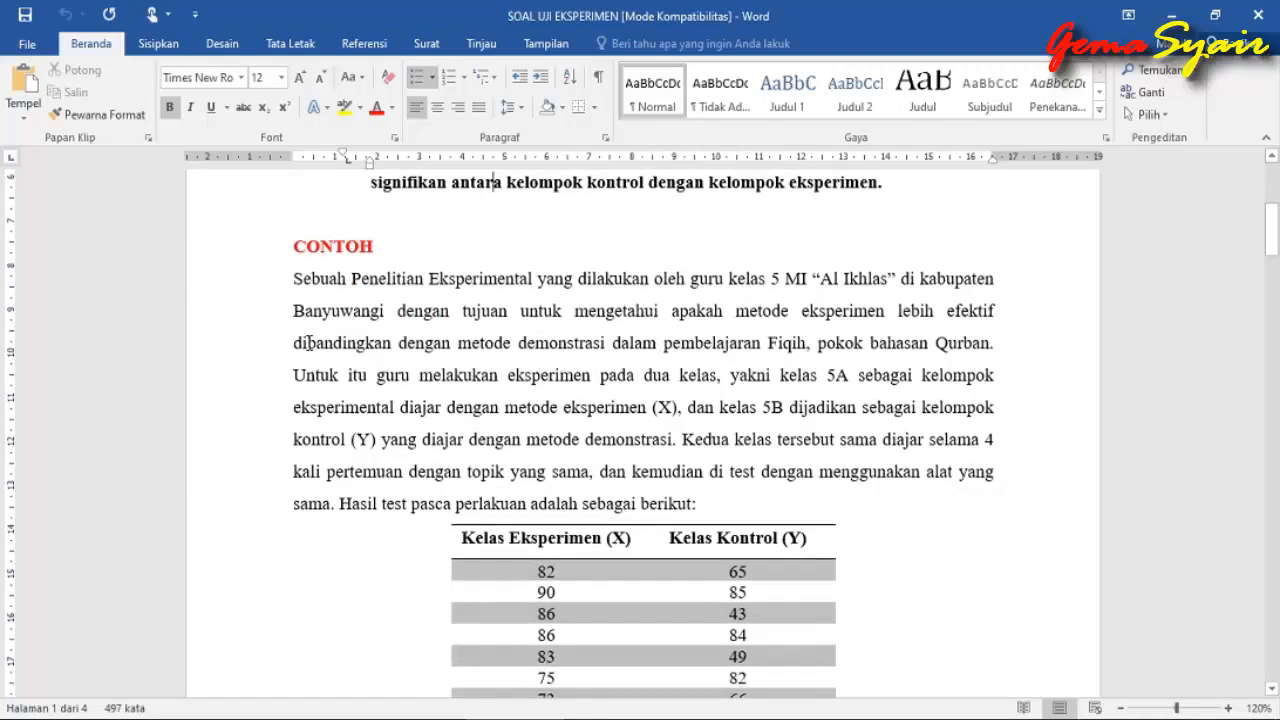
pyautogui.click(1228, 709)
pyautogui.click(1228, 709)
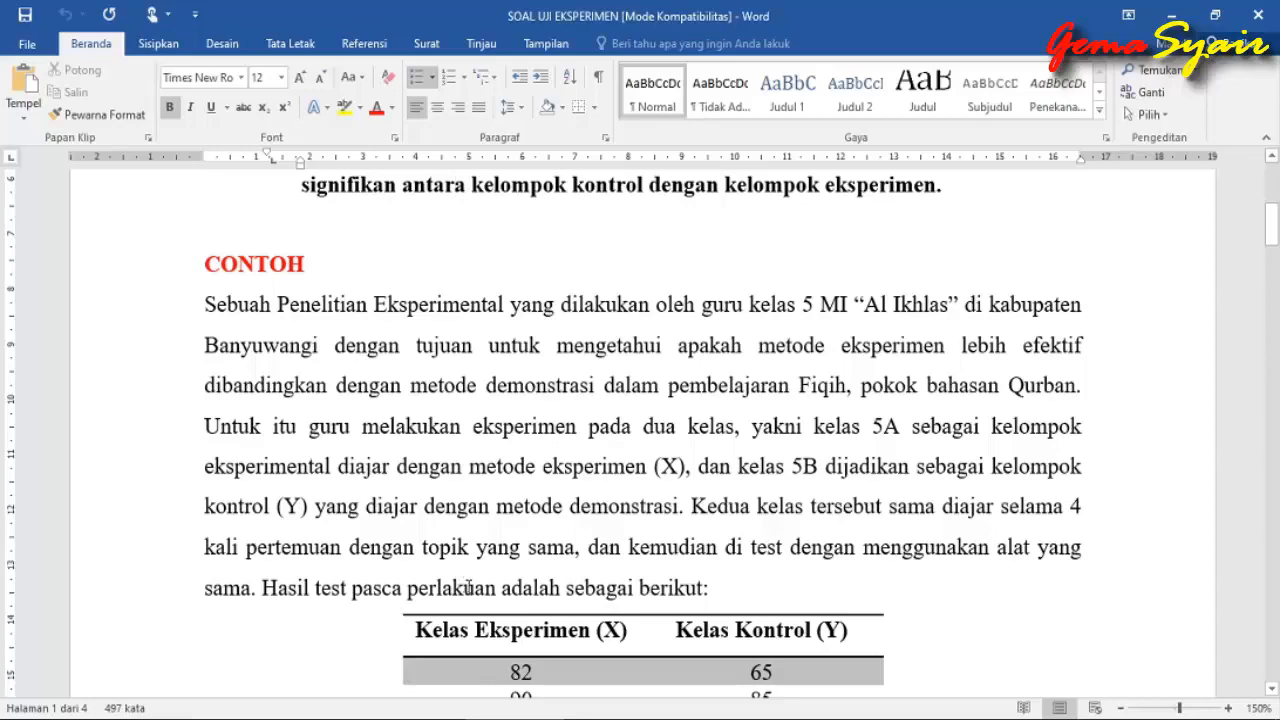
pyautogui.scroll(-3, 468, 588)
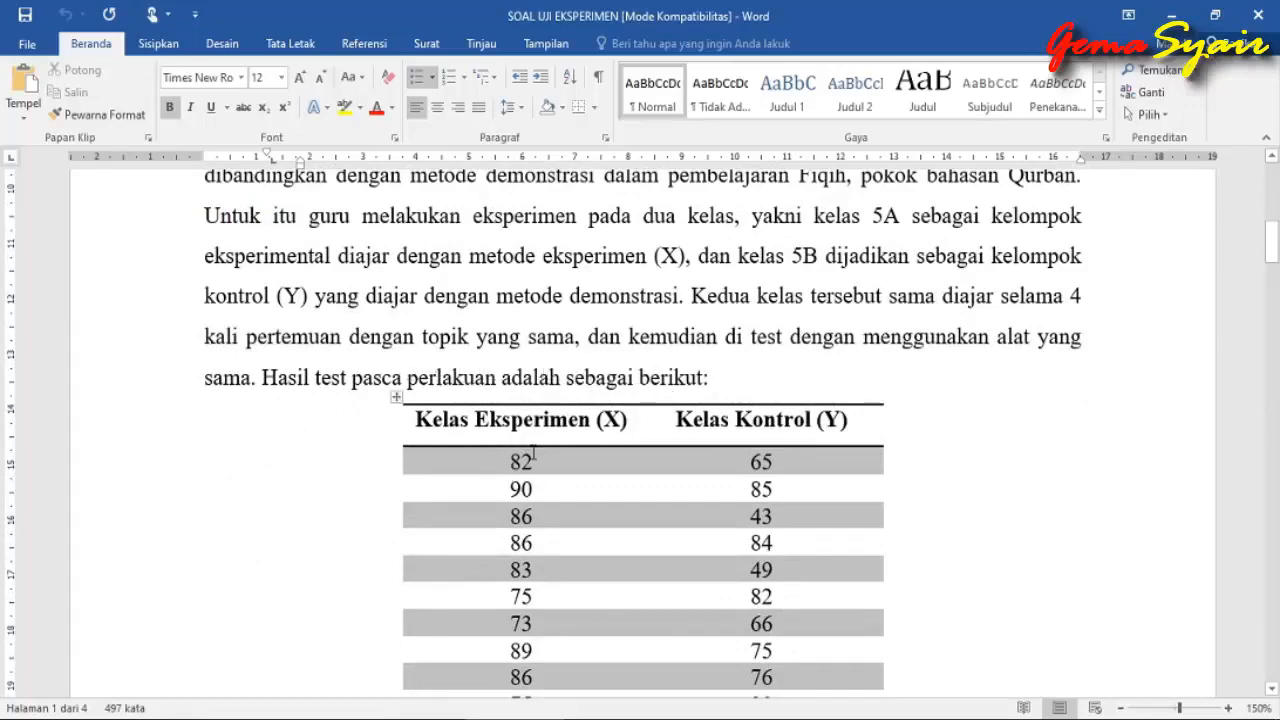
pyautogui.scroll(-3, 634, 457)
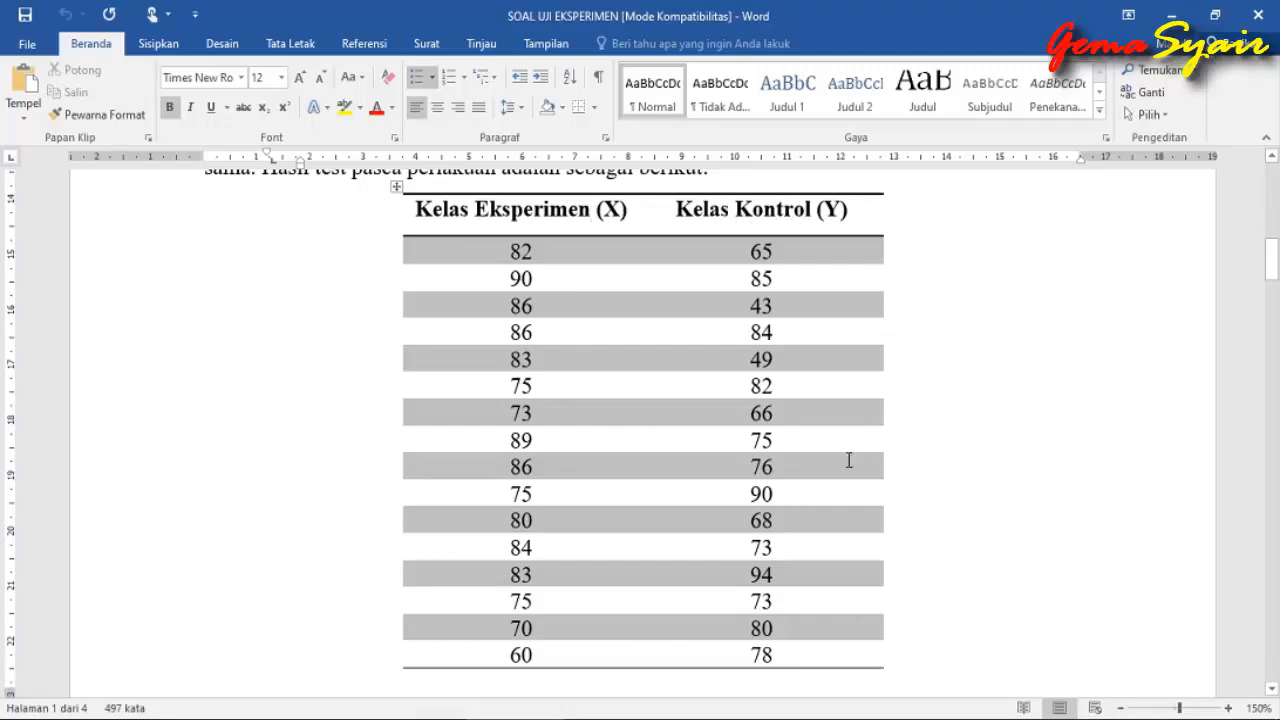
pyautogui.scroll(-10, 723, 577)
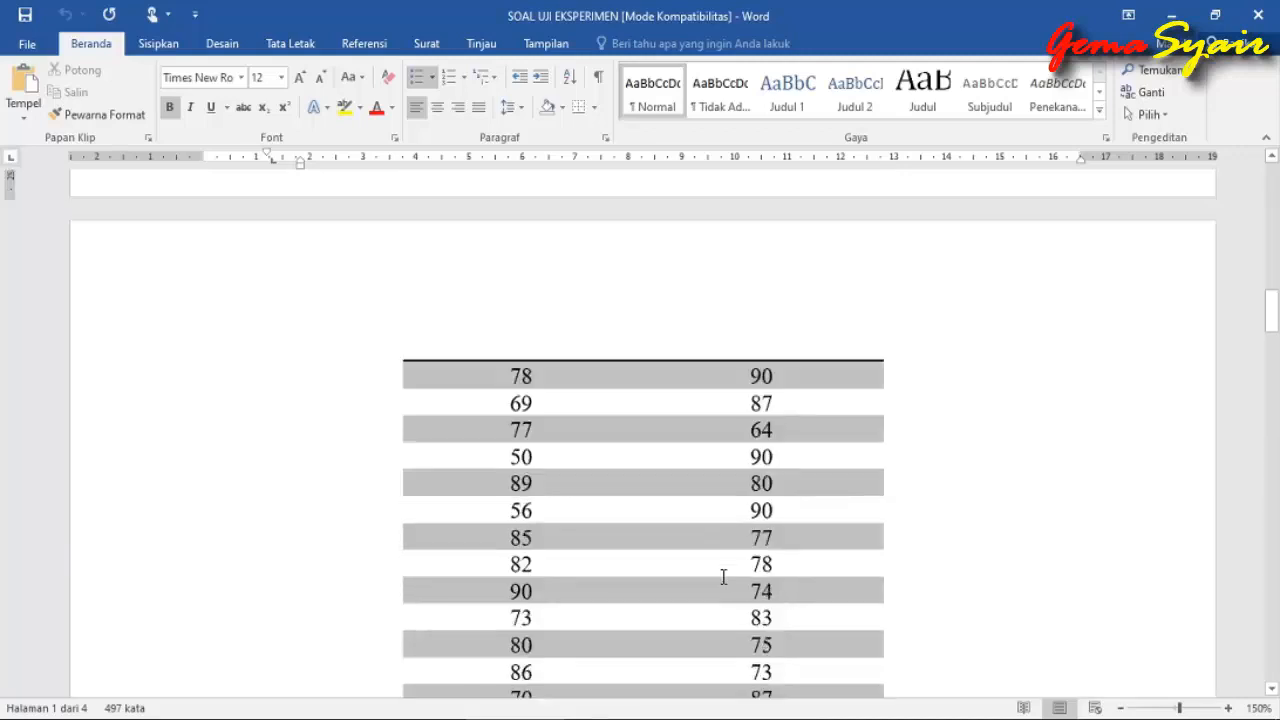
pyautogui.scroll(-2, 721, 579)
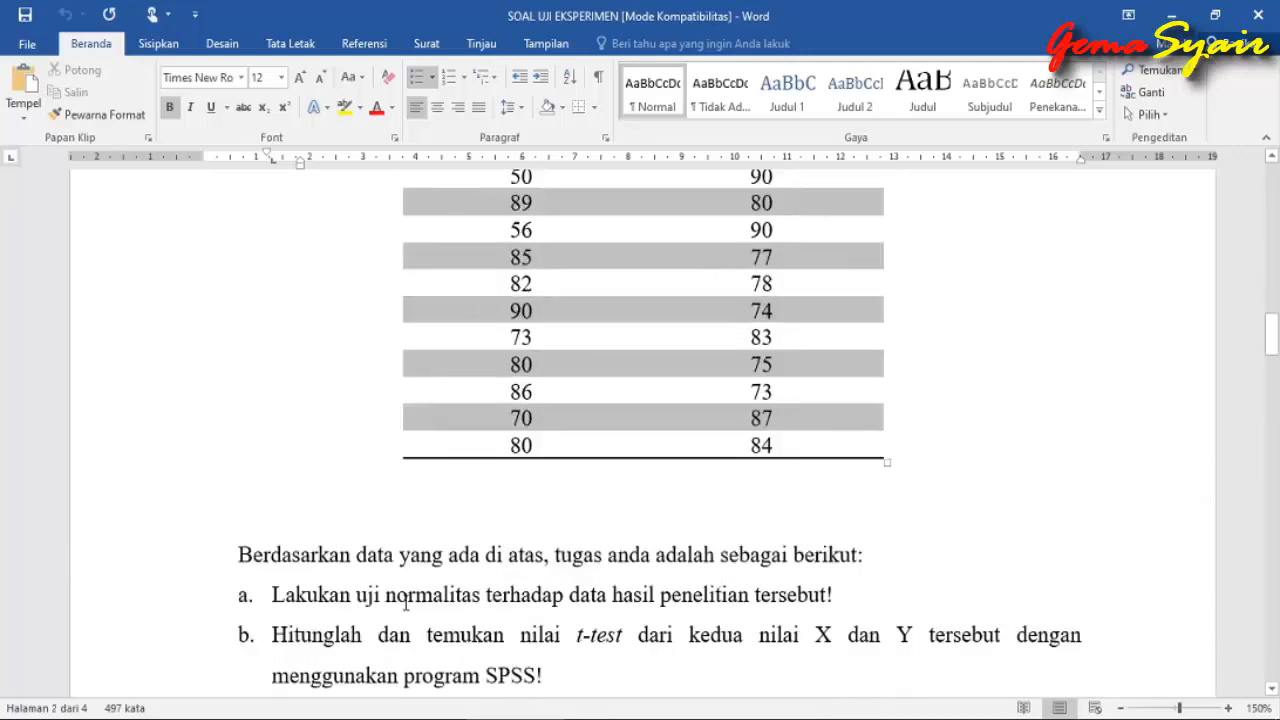
pyautogui.scroll(-1, 266, 557)
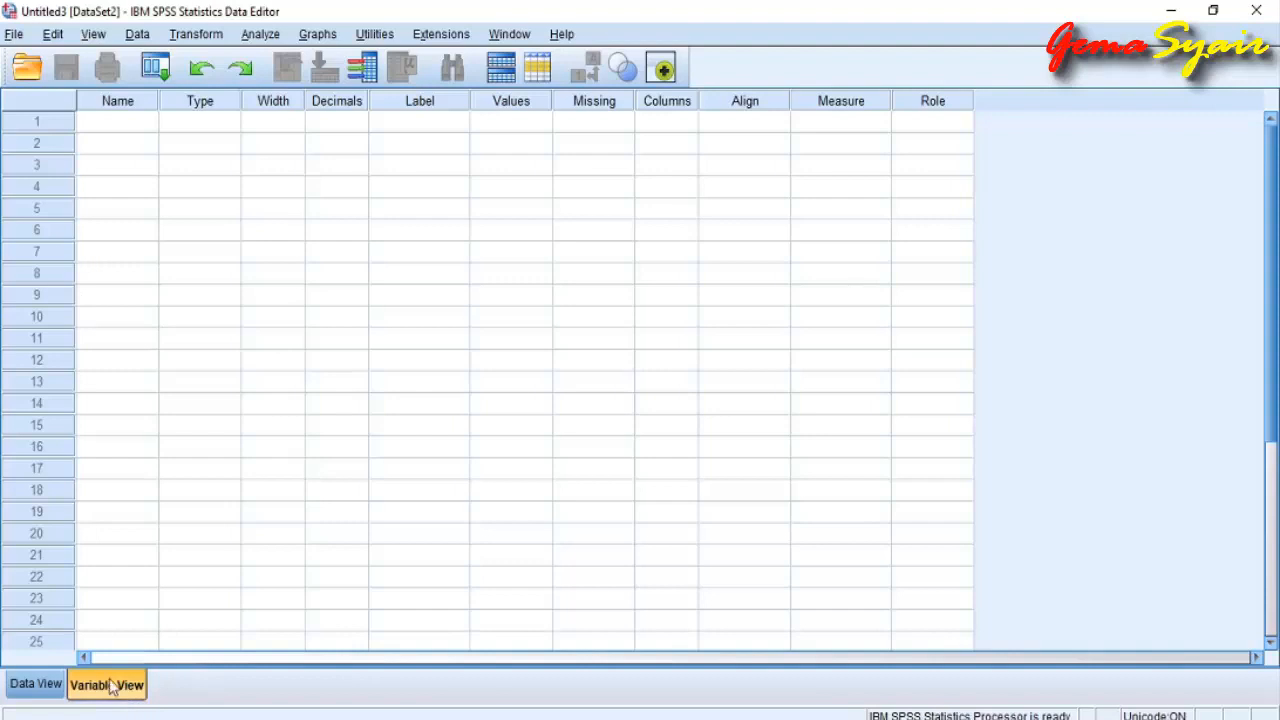
# Step: In the empty SPSS dataset, define the first variable as kelas with 0 decimals
pyautogui.click(99, 128)
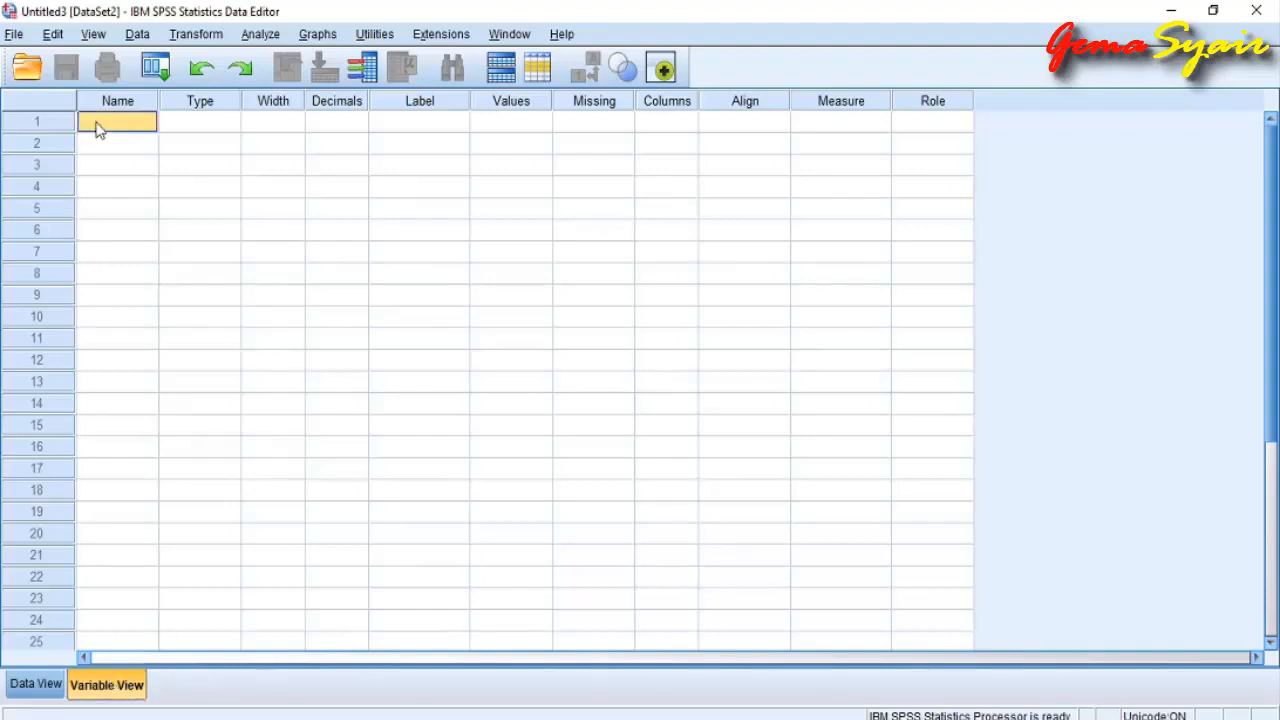
pyautogui.write('kelas')
pyautogui.click(334, 120)
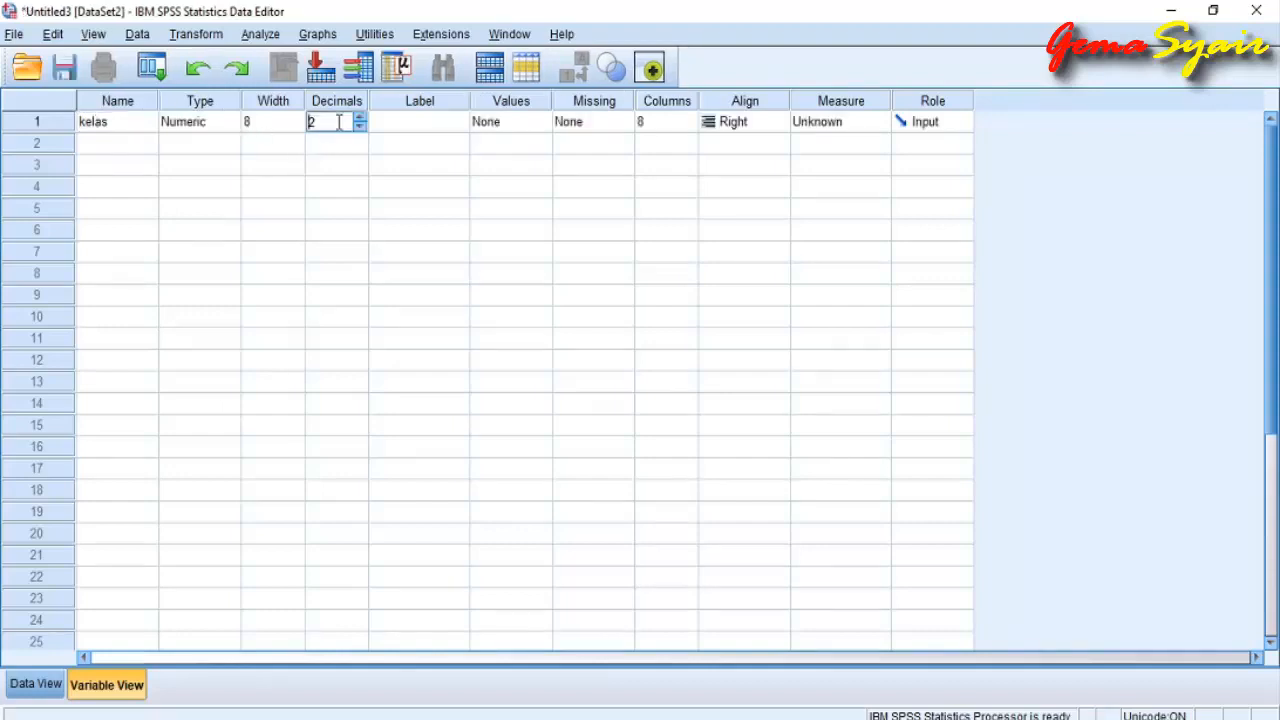
pyautogui.click(359, 127)
# Step: Add the value label 1 = "metode eksperimen (X)" to the kelas variable and enter 2 as the next value
pyautogui.click(537, 122)
pyautogui.click(540, 122)
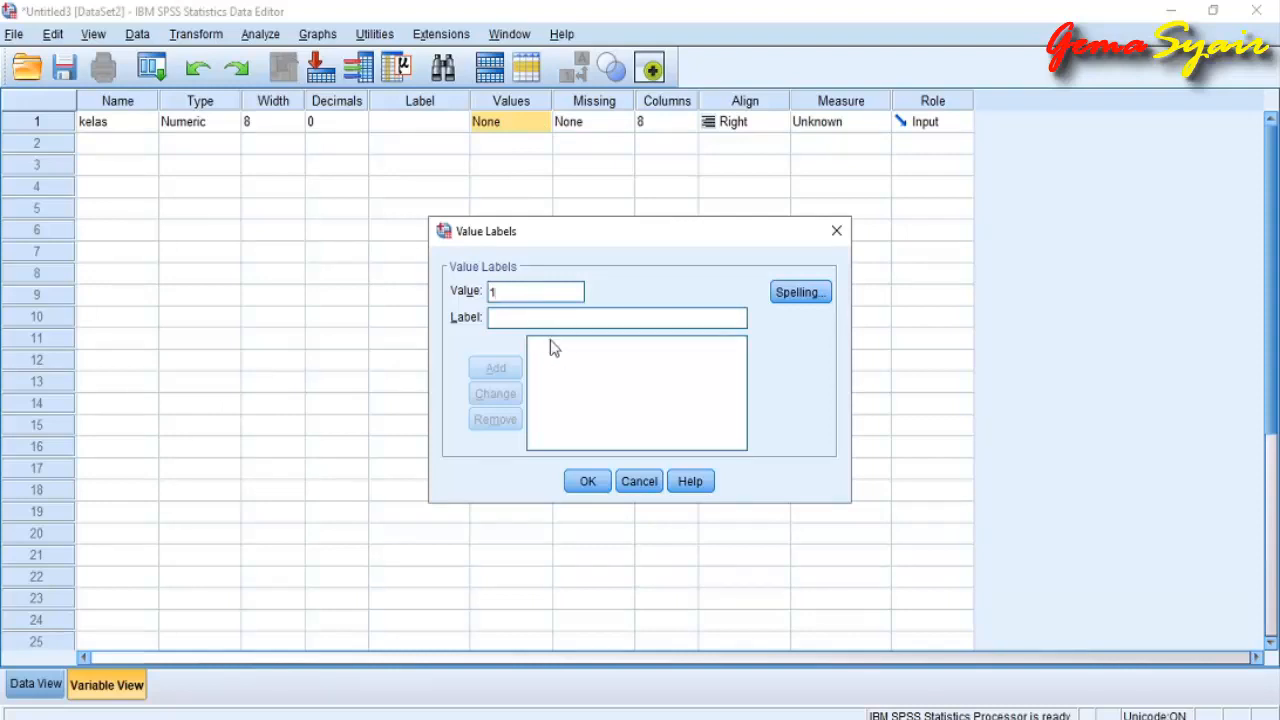
pyautogui.click(533, 318)
pyautogui.write('metode eks')
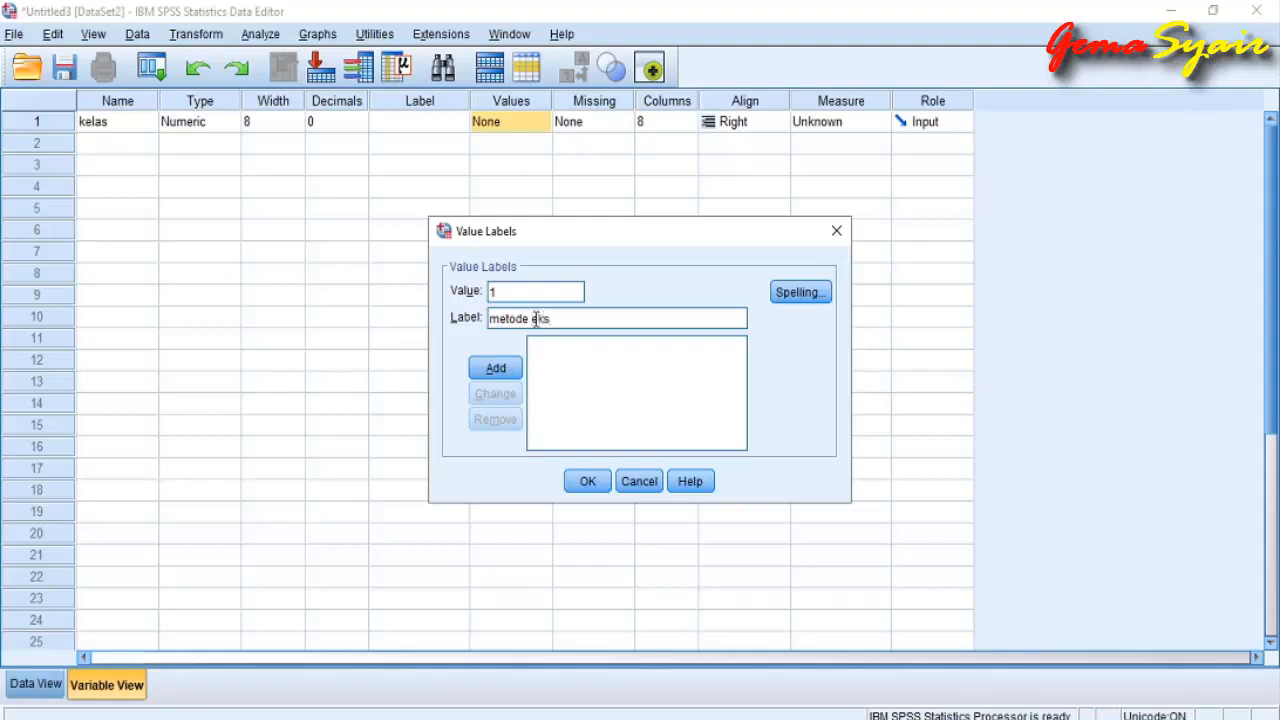
pyautogui.write('perimen (X)')
pyautogui.click(496, 368)
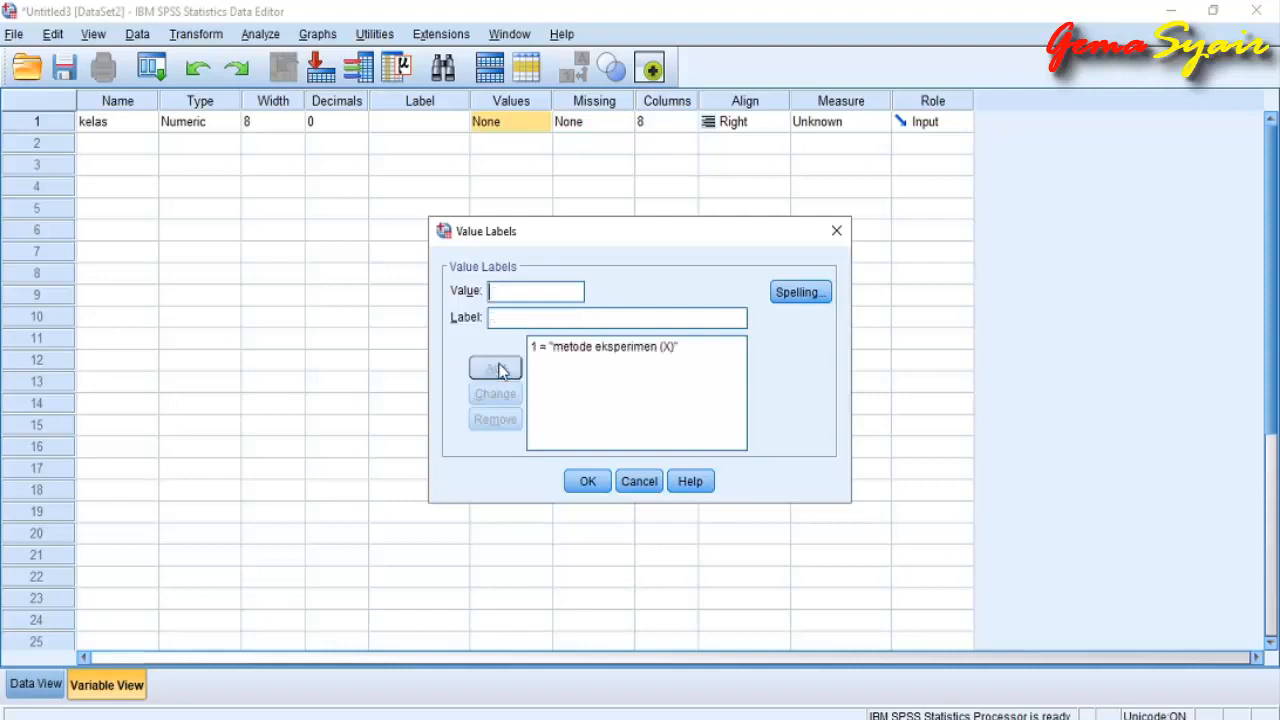
pyautogui.click(520, 299)
pyautogui.click(521, 315)
pyautogui.write('kelas ')
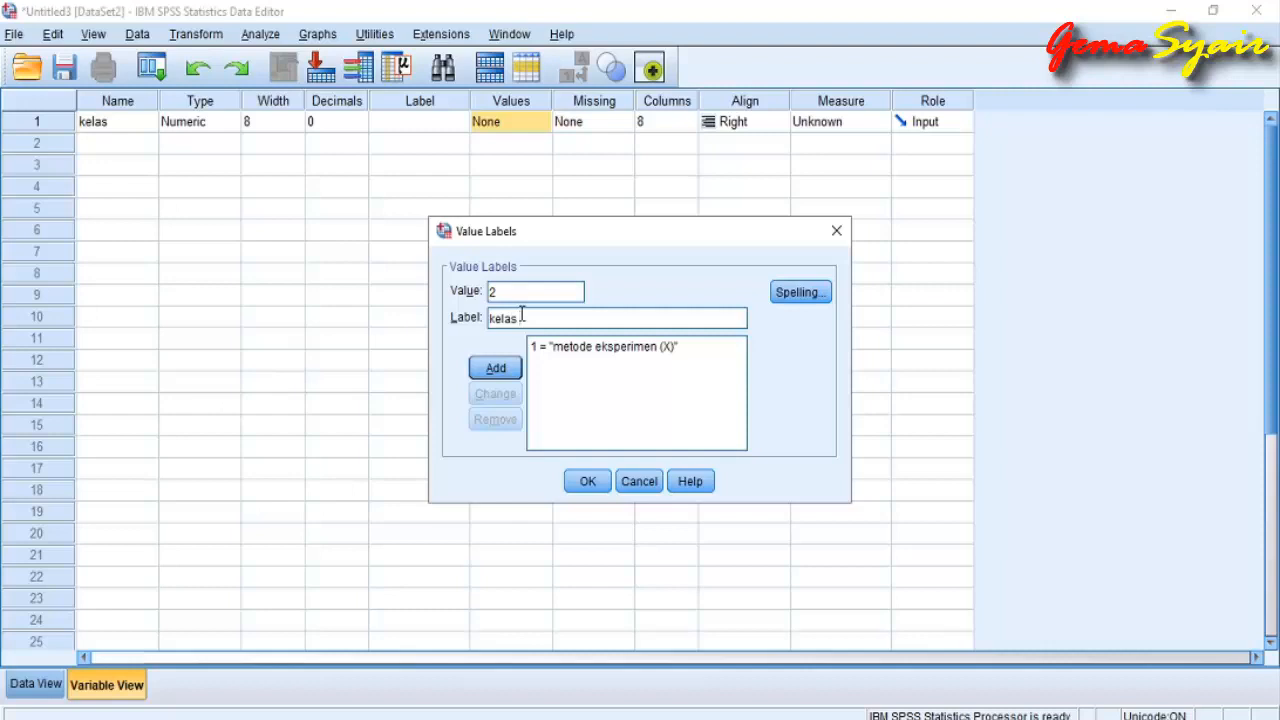
pyautogui.write('kon')
pyautogui.press('BackSpace')
pyautogui.press('BackSpace')
pyautogui.press('BackSpace')
pyautogui.press('BackSpace')
pyautogui.press('BackSpace')
pyautogui.press('BackSpace')
pyautogui.press('BackSpace')
pyautogui.press('BackSpace')
pyautogui.press('BackSpace')
pyautogui.press('BackSpace')
pyautogui.press('BackSpace')
pyautogui.press('BackSpace')
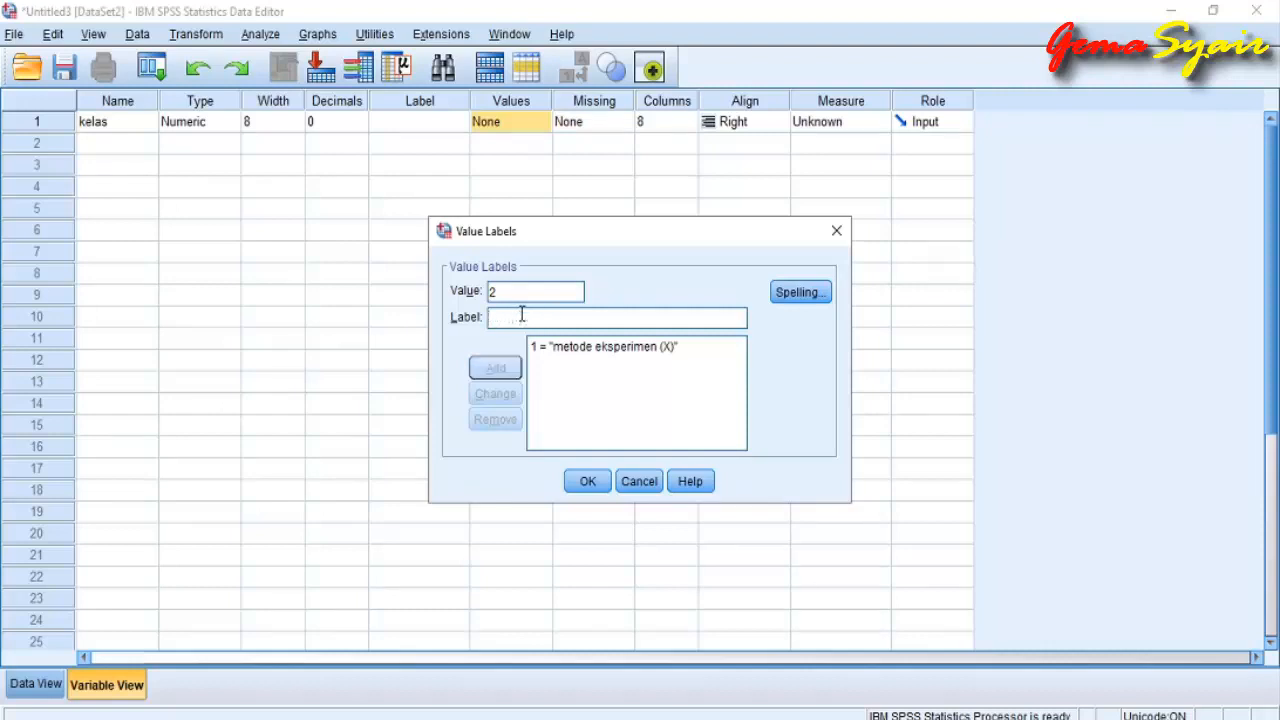
# Step: Label value 2 as "metode demonstrasi (Y)" and apply the value labels to kelas
pyautogui.write('metode demonstrasi (')
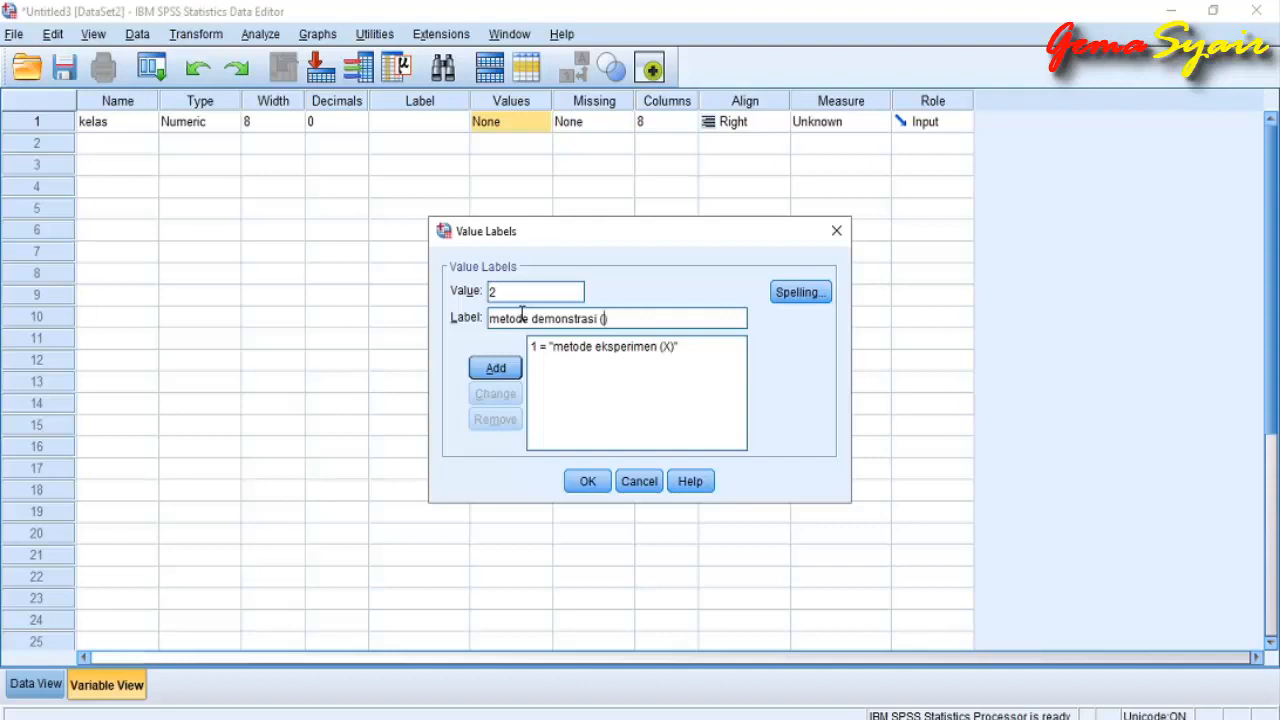
pyautogui.write('Y')
pyautogui.click(496, 369)
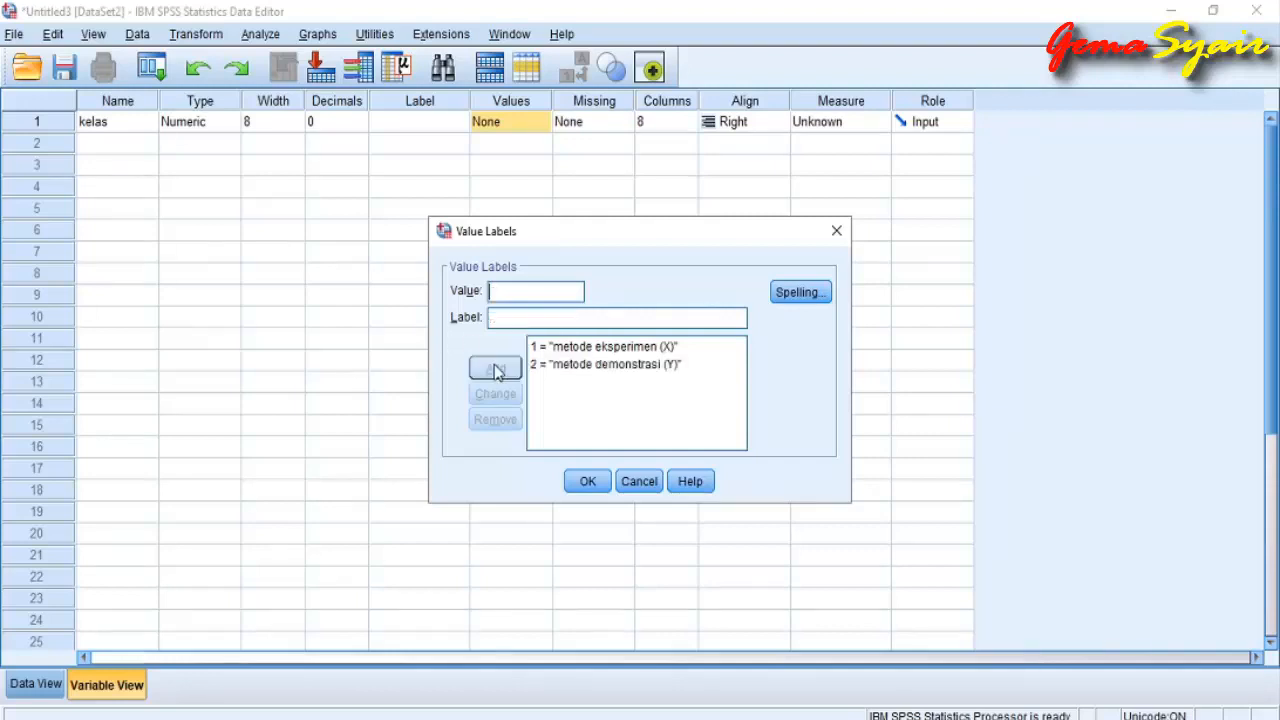
pyautogui.click(588, 483)
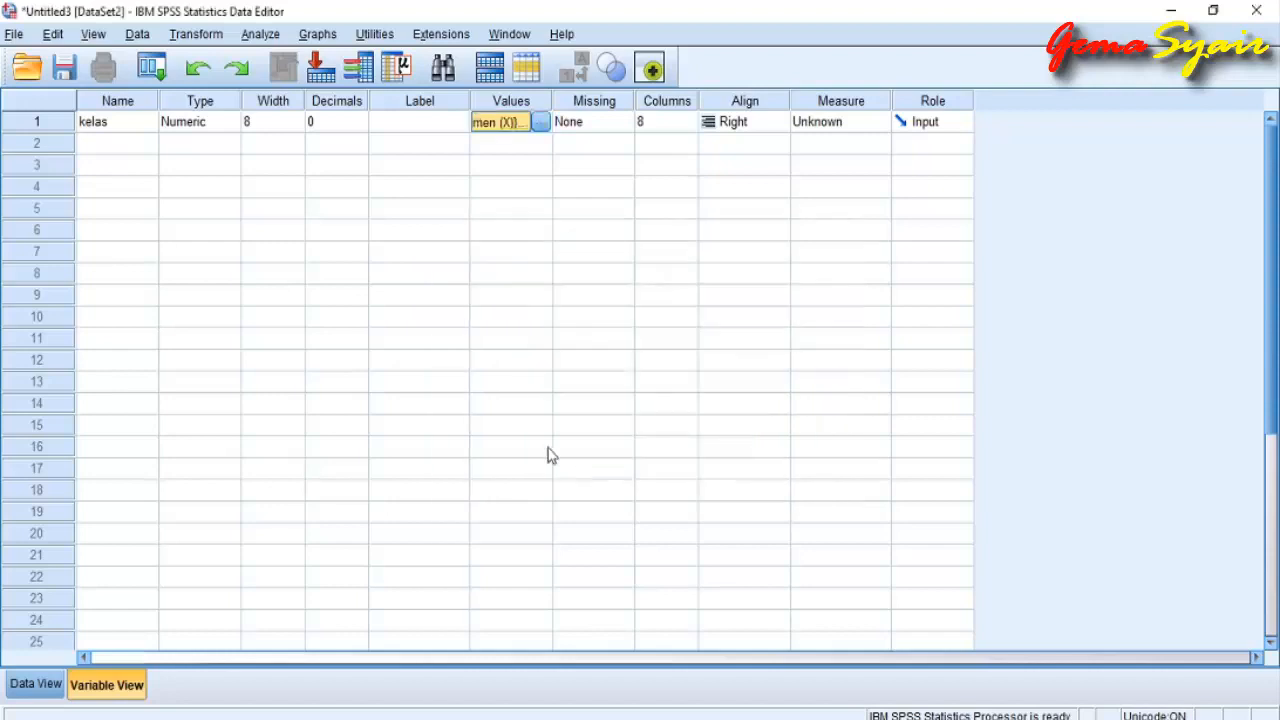
# Step: Define a second variable named nilai with 0 decimals
pyautogui.click(141, 145)
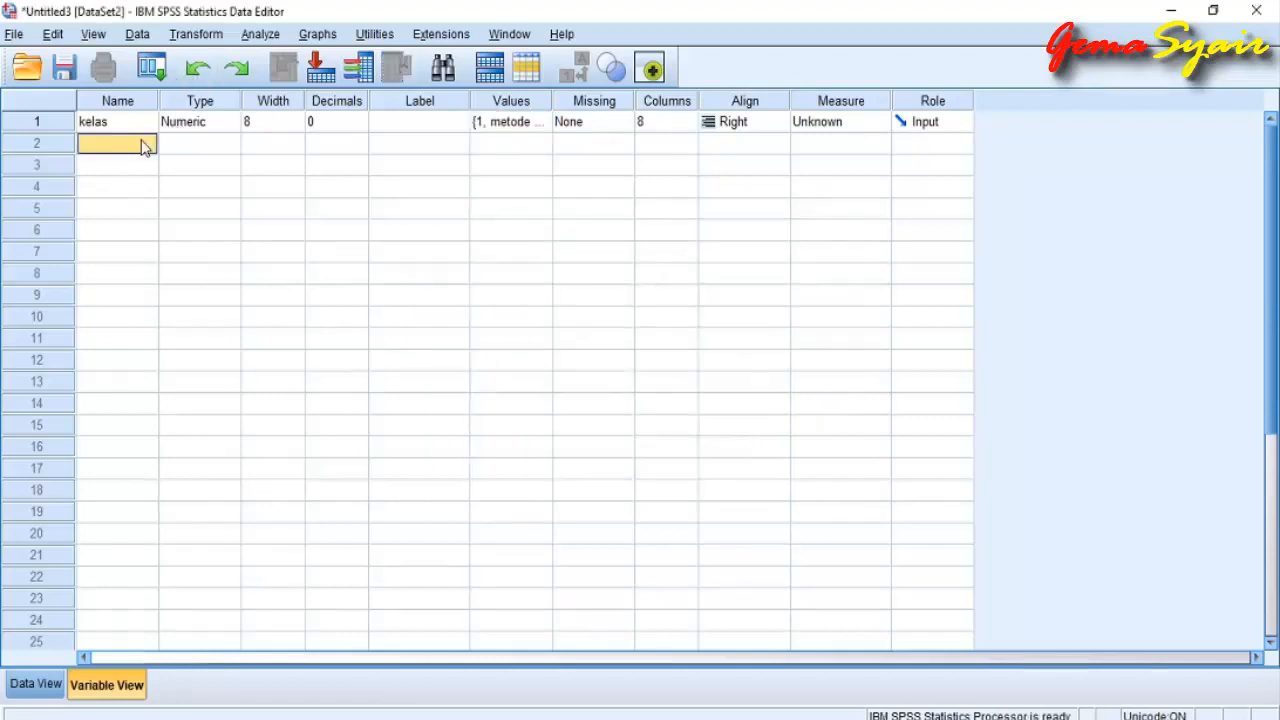
pyautogui.write('nilai')
pyautogui.click(260, 166)
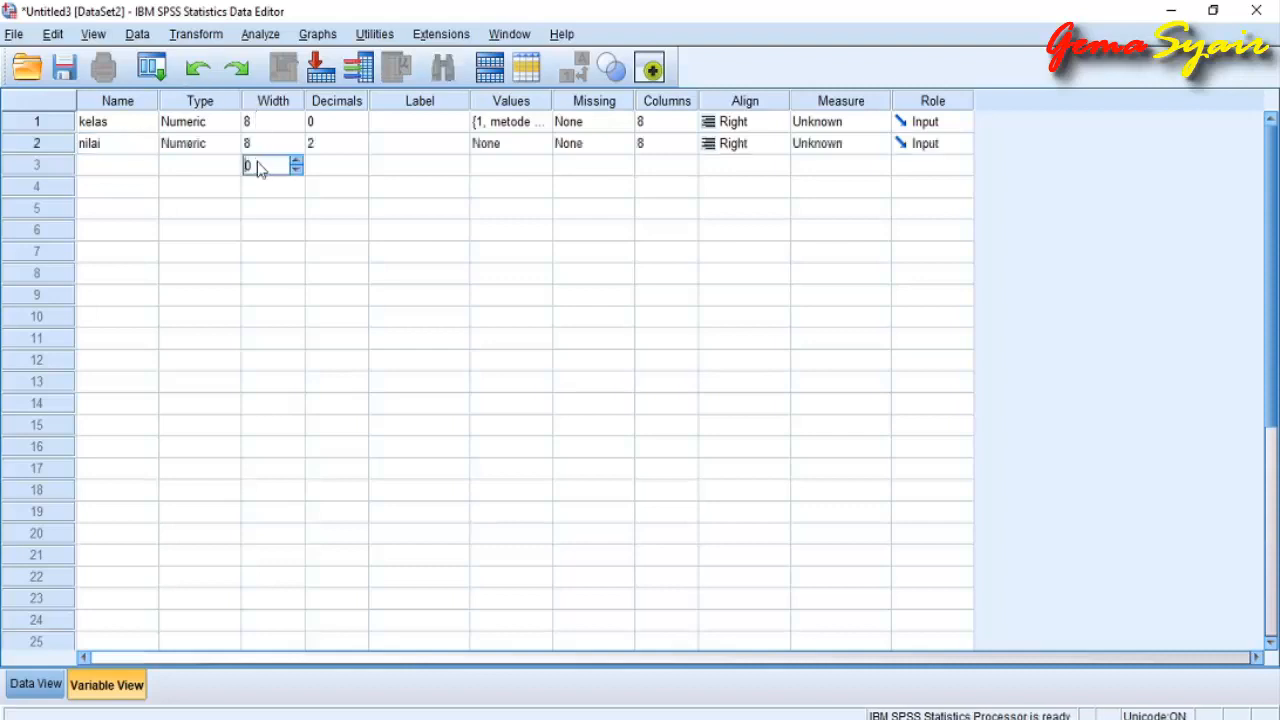
pyautogui.click(343, 147)
pyautogui.click(360, 148)
pyautogui.click(360, 148)
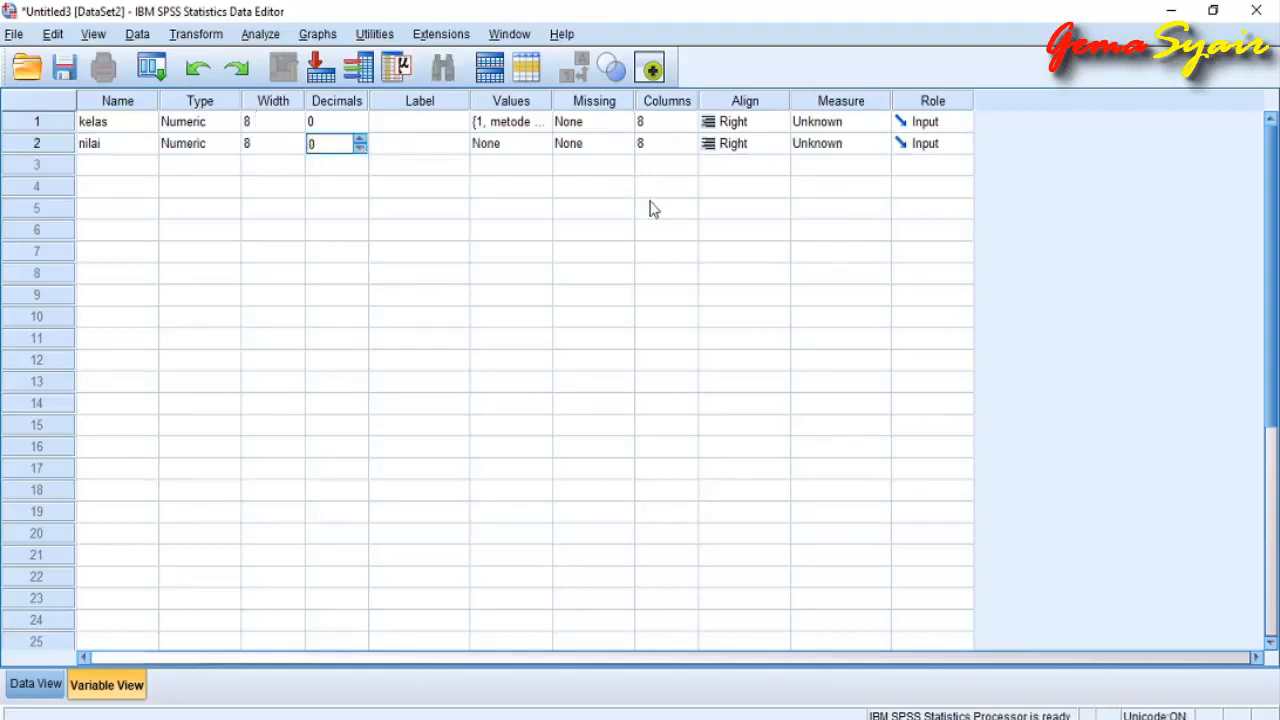
# Step: Set the measurement level of nilai to Scale and that of kelas to Nominal
pyautogui.click(817, 144)
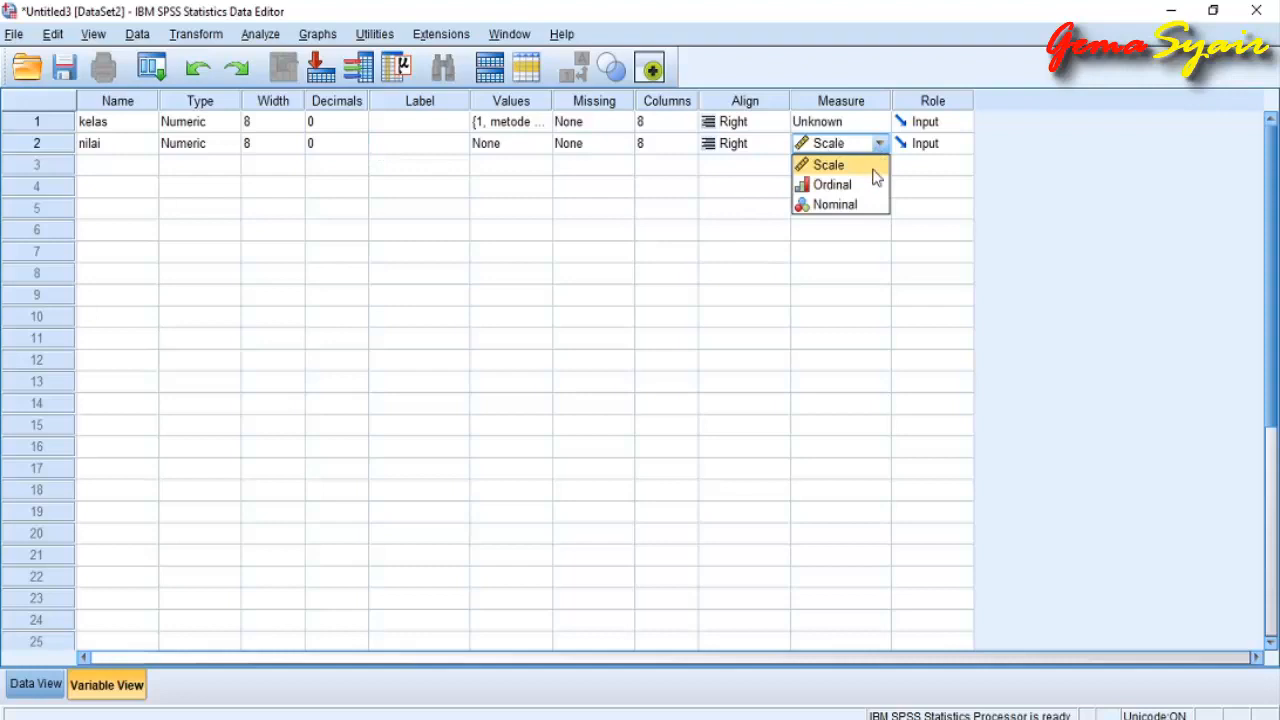
pyautogui.click(871, 168)
pyautogui.click(840, 122)
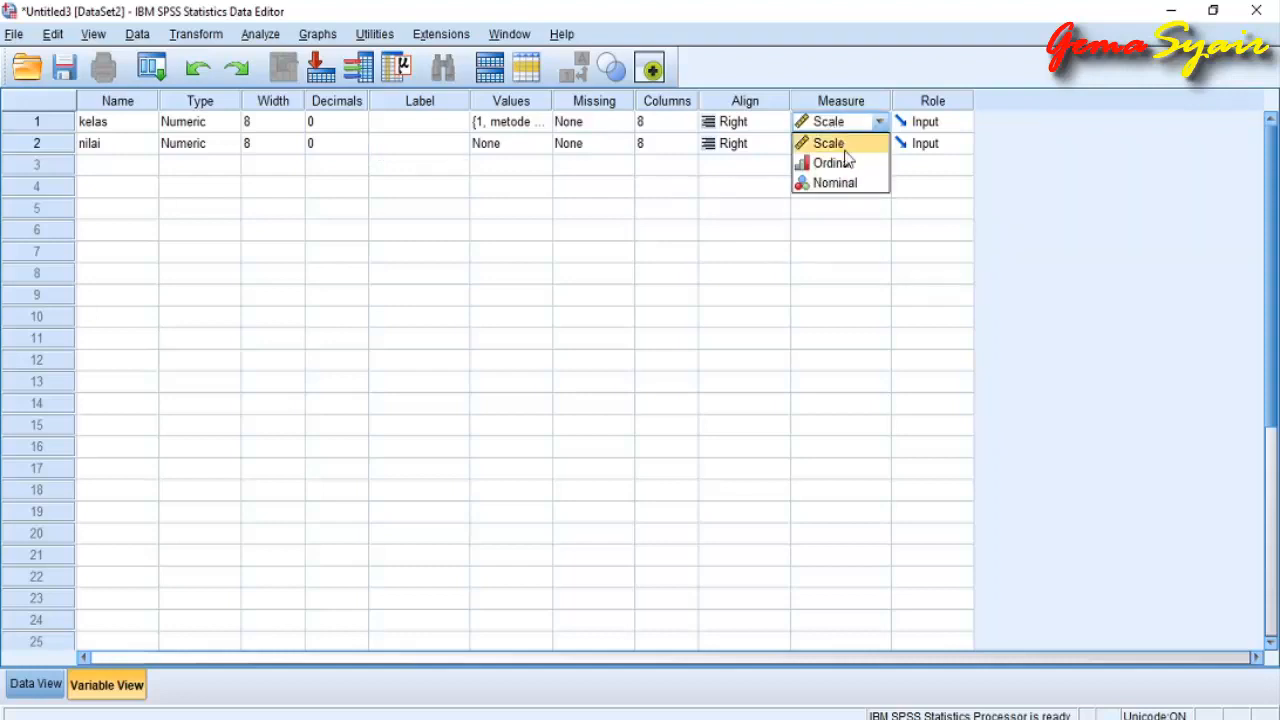
pyautogui.click(849, 184)
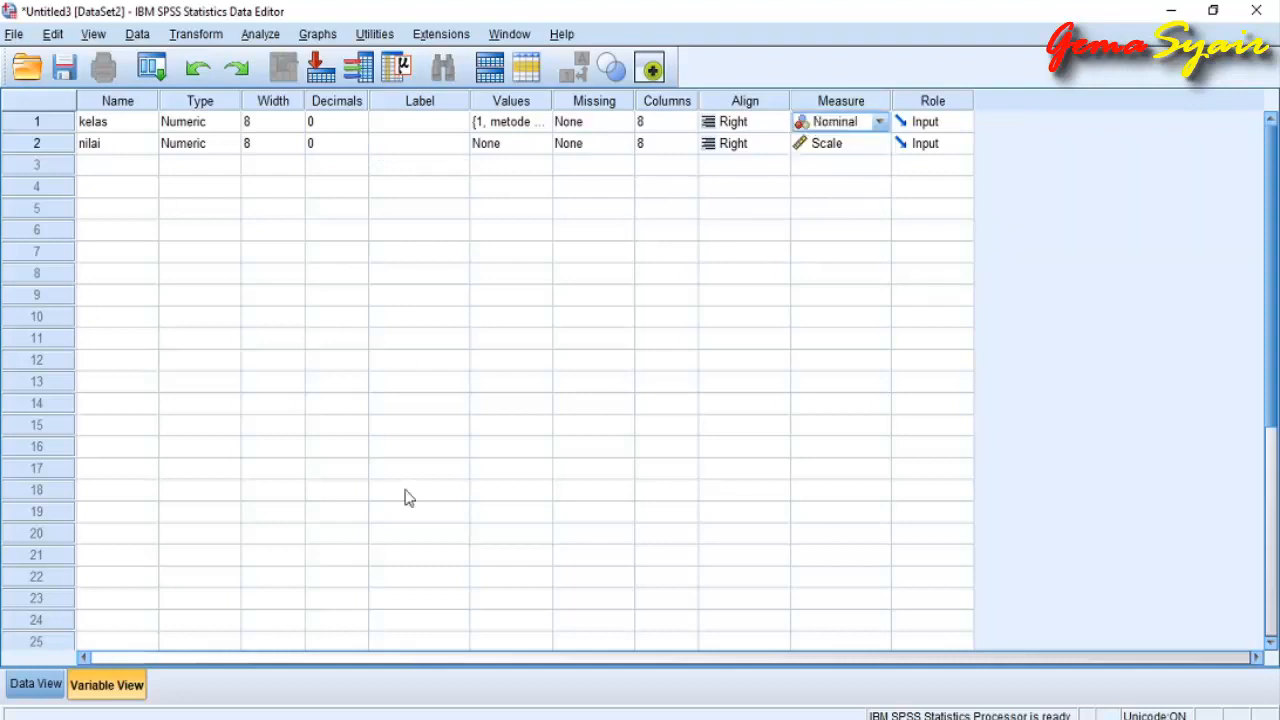
# Step: Switch to the data sheet and enter 1 as the kelas value for cases 1 to 30
pyautogui.click(38, 684)
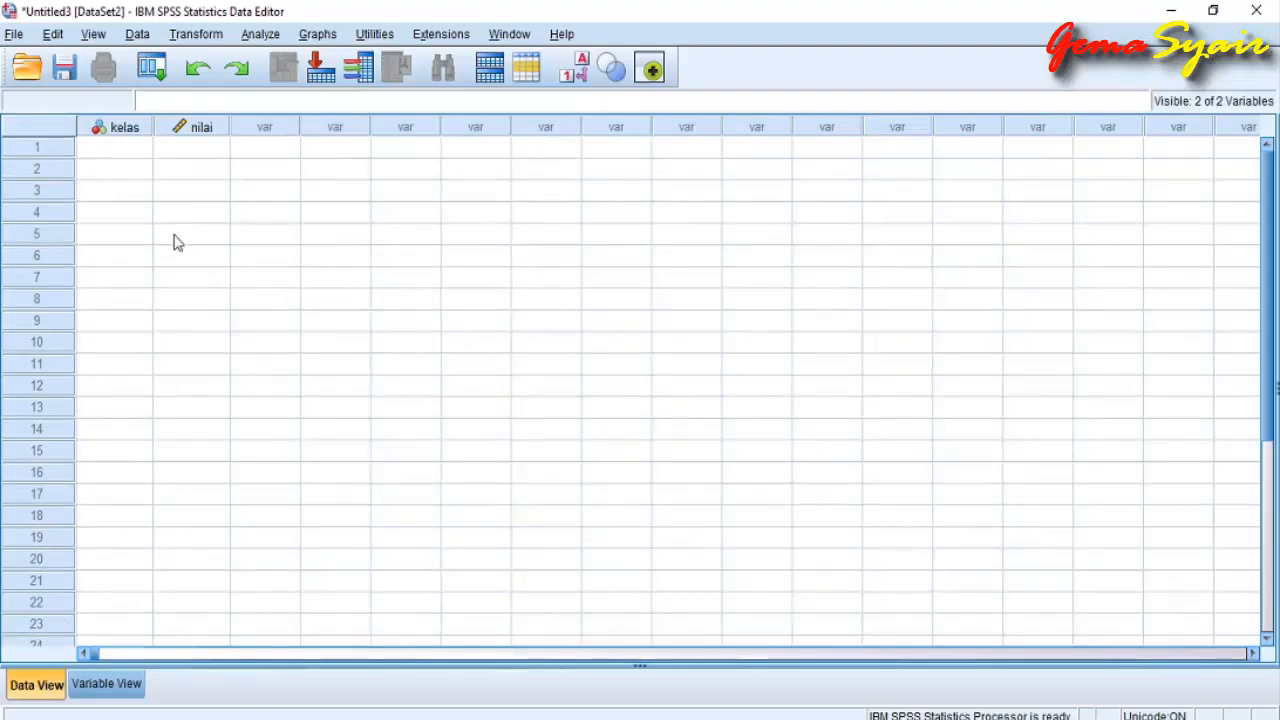
pyautogui.click(101, 150)
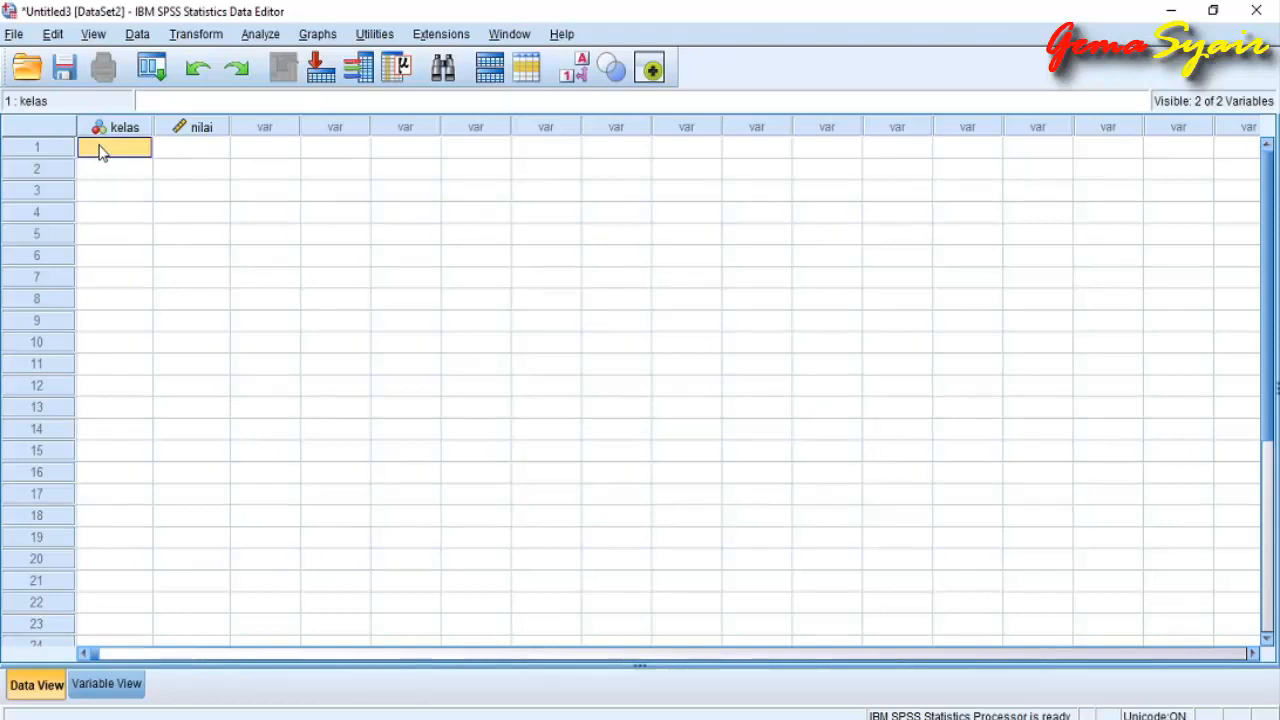
pyautogui.write('1')
pyautogui.press('Return')
pyautogui.write('1')
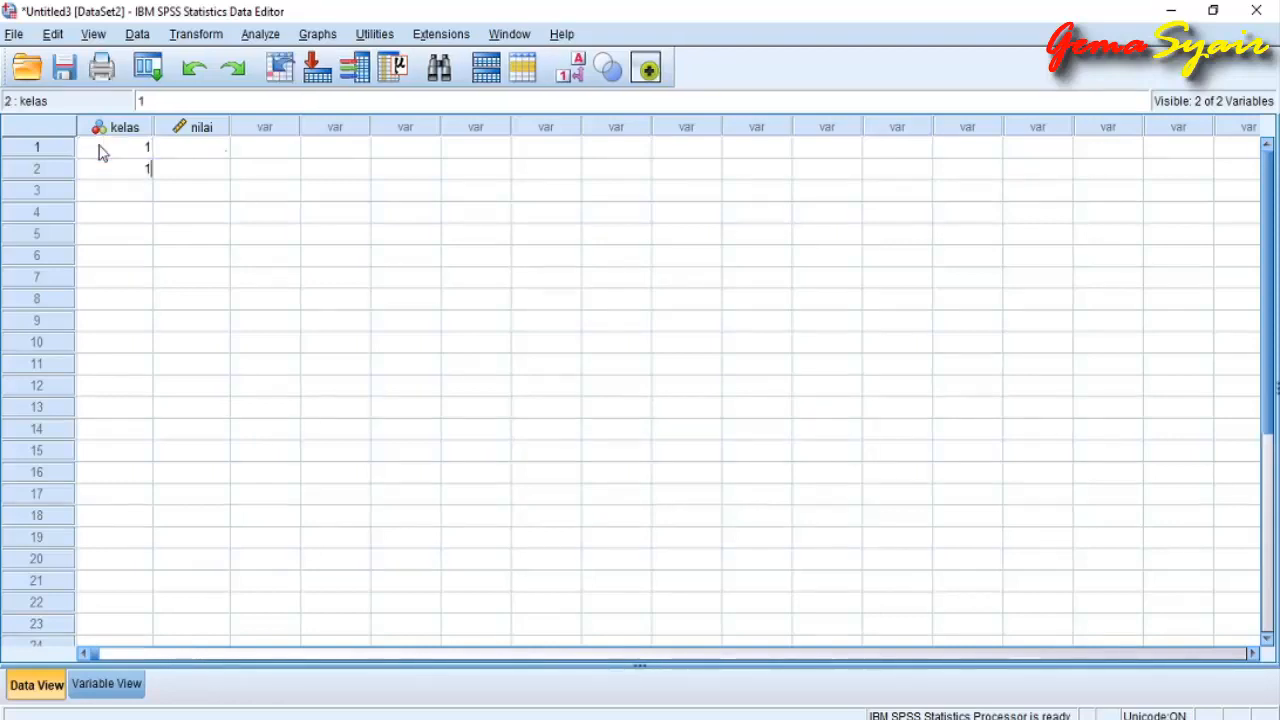
pyautogui.press('Return')
pyautogui.write('1')
pyautogui.press('Return')
pyautogui.write('1 1 1 1 1')
pyautogui.press('Return')
pyautogui.press('Return')
pyautogui.write('1')
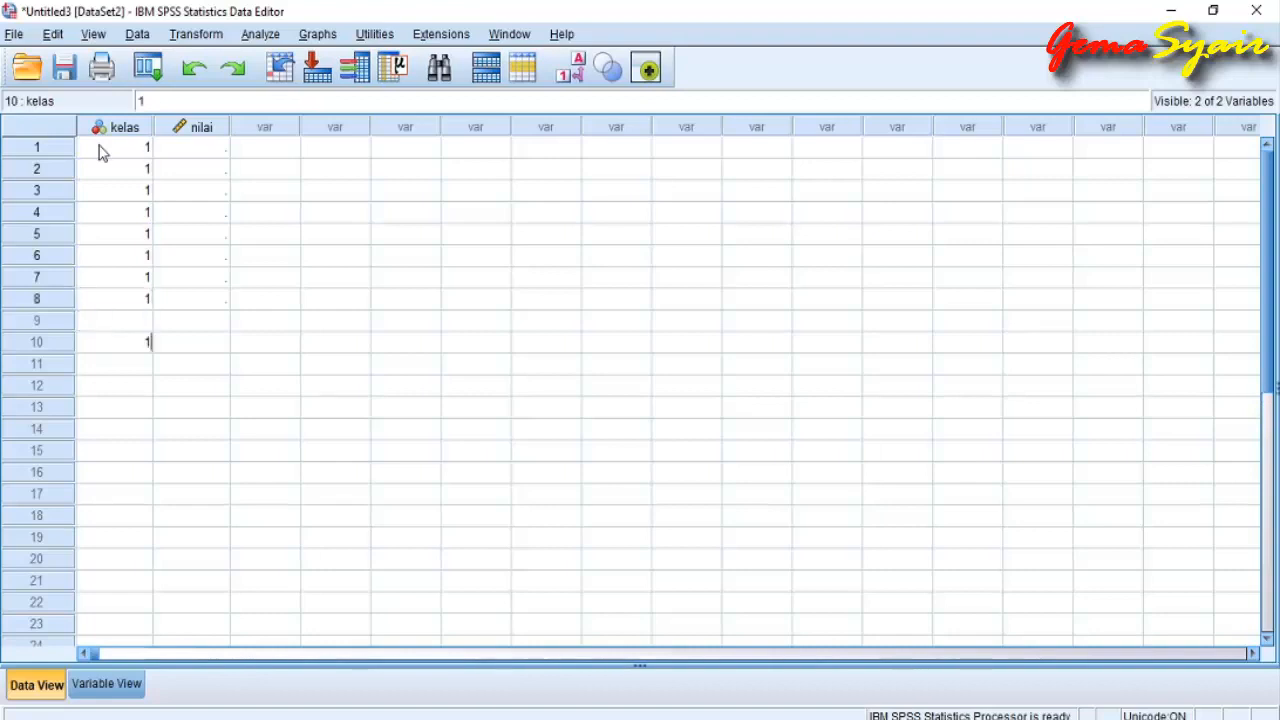
pyautogui.press('Return')
pyautogui.press('Up')
pyautogui.press('Up')
pyautogui.write('1')
pyautogui.press('Return')
pyautogui.press('Return')
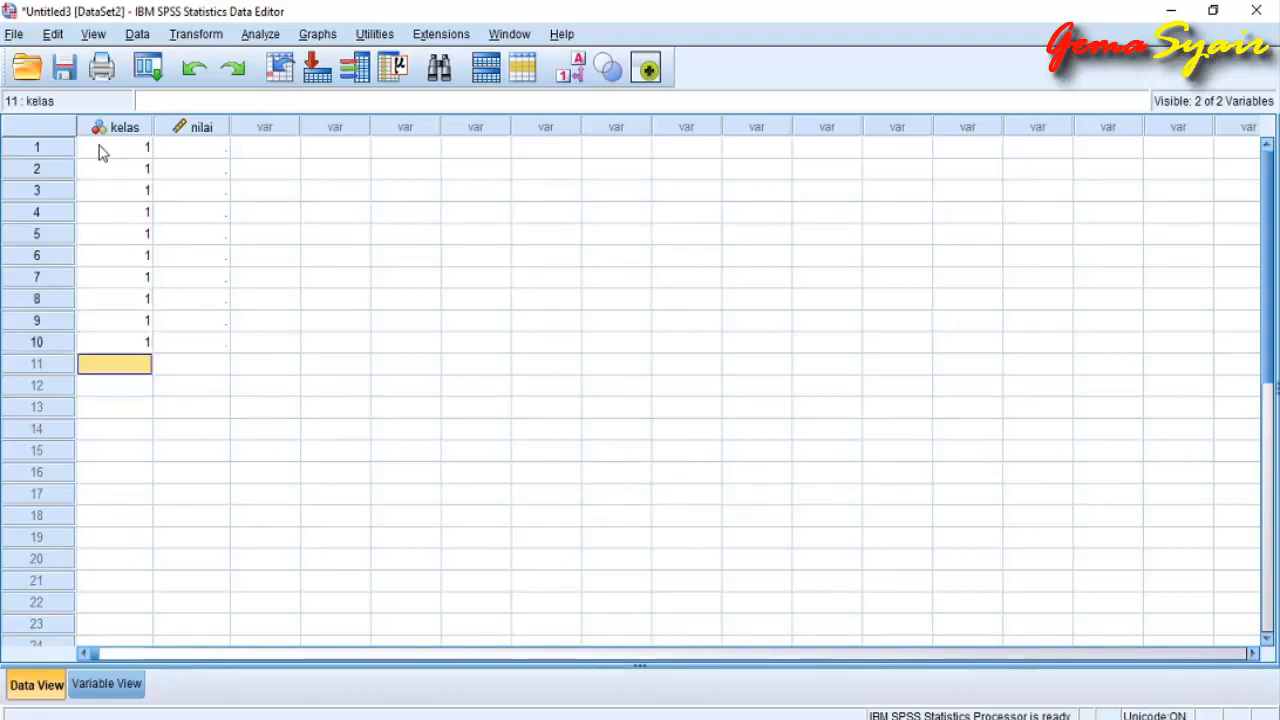
pyautogui.write('1')
pyautogui.press('Return')
pyautogui.write('1')
pyautogui.press('Return')
pyautogui.write('1')
pyautogui.press('Return')
pyautogui.write('1')
pyautogui.press('Return')
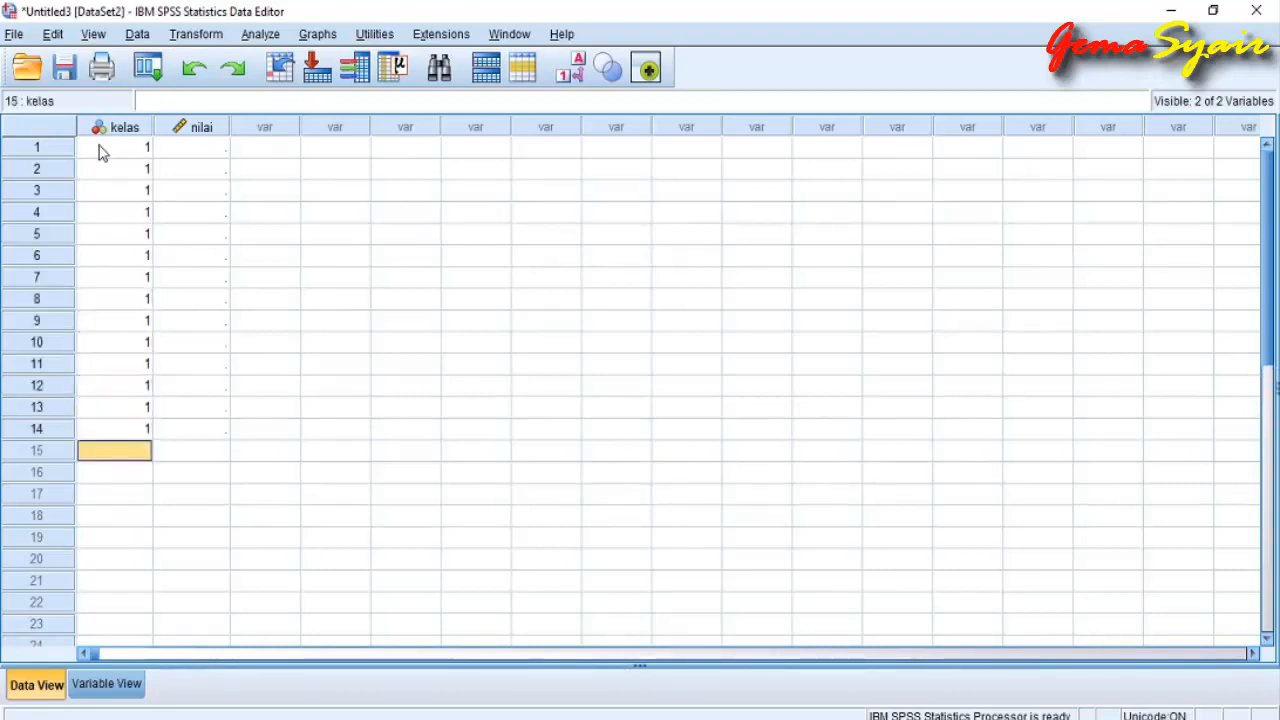
pyautogui.write('1')
pyautogui.press('Return')
pyautogui.write('1 1 1 1')
pyautogui.press('Return')
pyautogui.write('1 ')
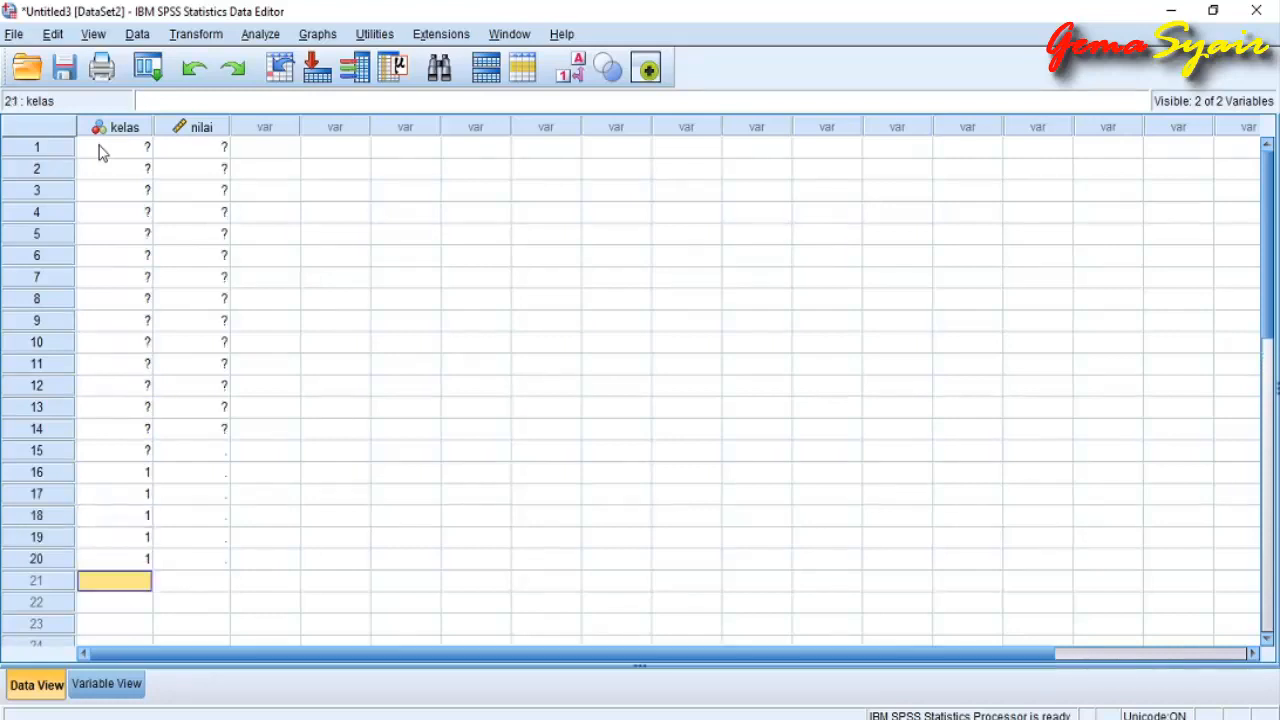
pyautogui.write('1 1 1 1')
pyautogui.press('Return')
pyautogui.write('1')
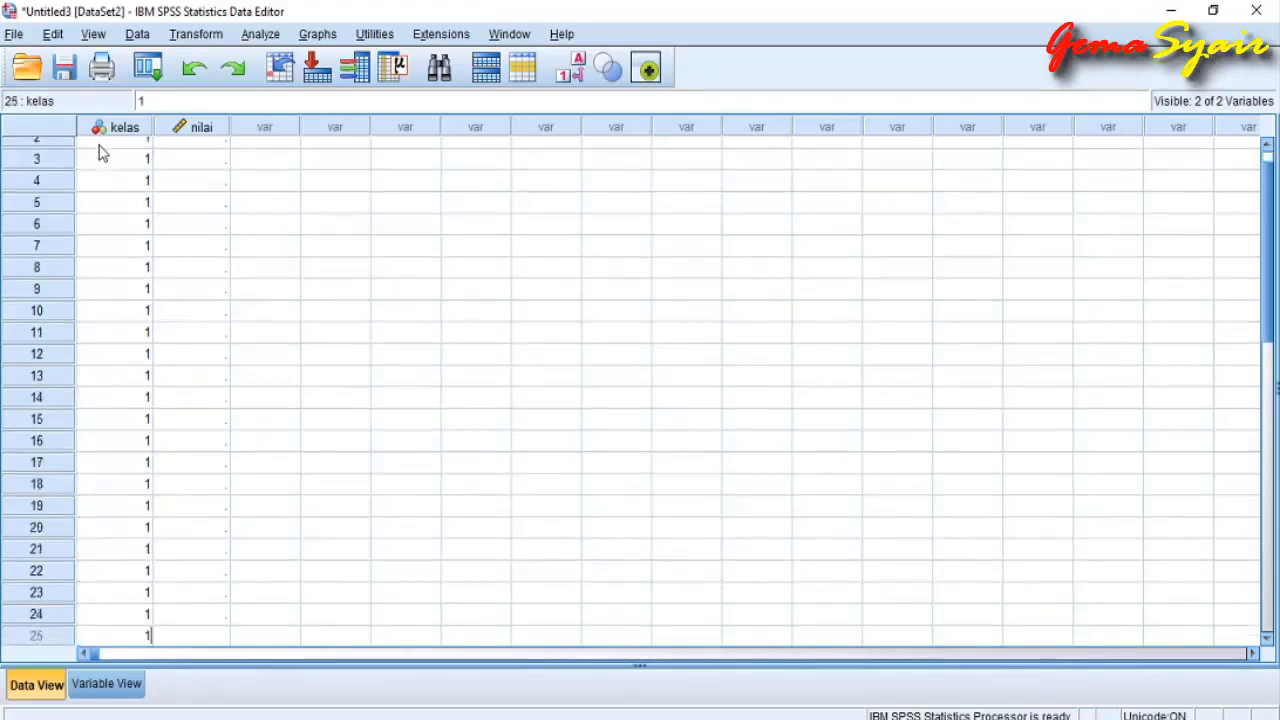
pyautogui.press('Return')
pyautogui.write('1')
pyautogui.press('Return')
pyautogui.write('1')
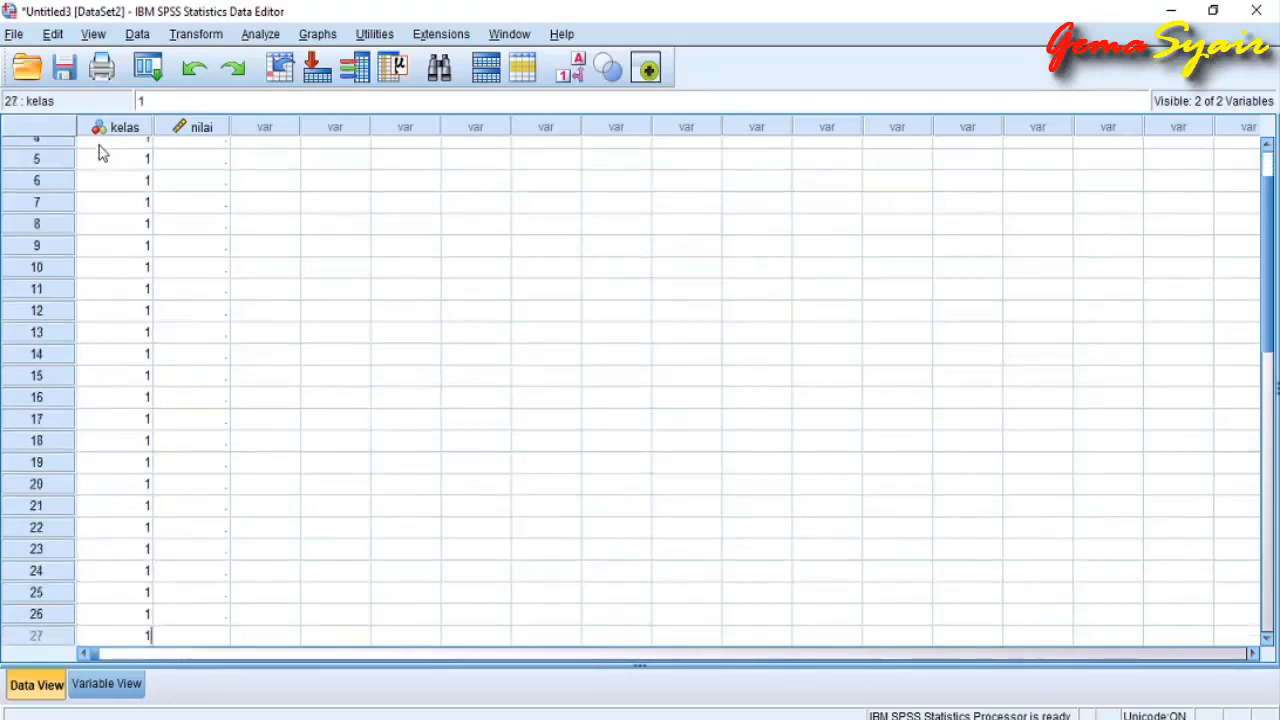
pyautogui.press('Return')
pyautogui.write('1')
pyautogui.press('Return')
pyautogui.write('1')
pyautogui.press('Return')
pyautogui.press('Return')
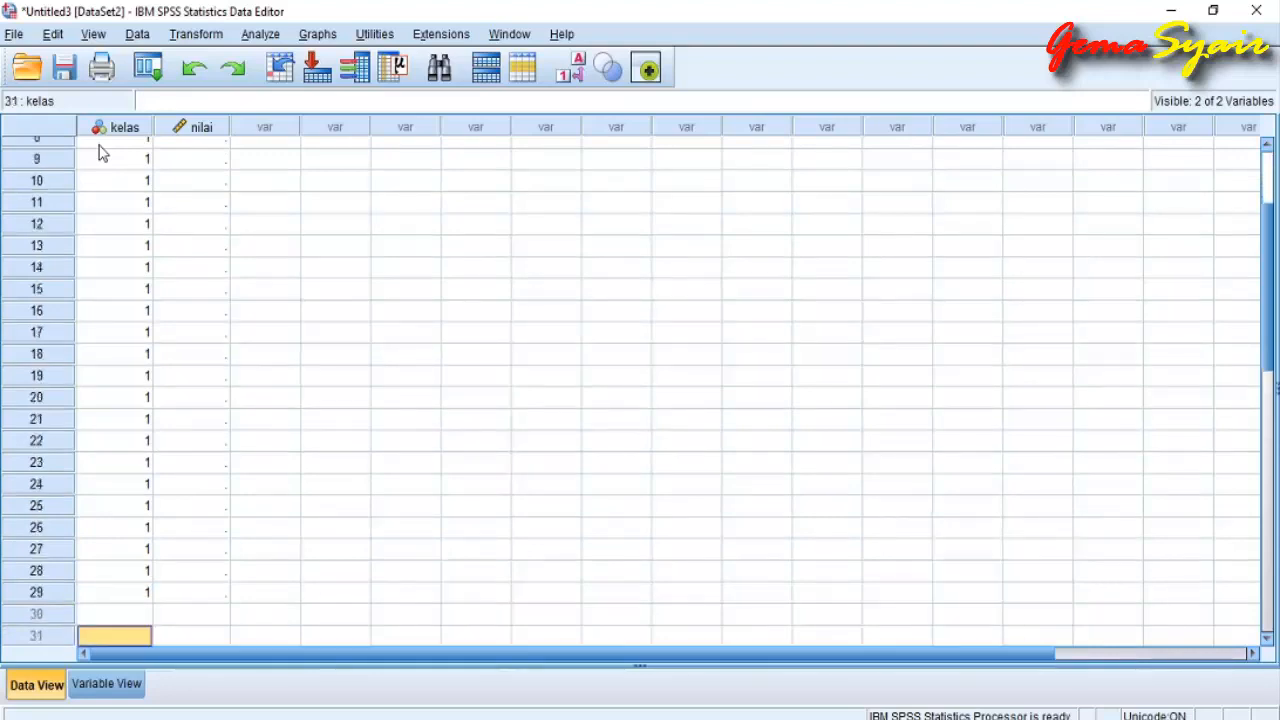
pyautogui.press('Up')
pyautogui.write('1')
pyautogui.press('Return')
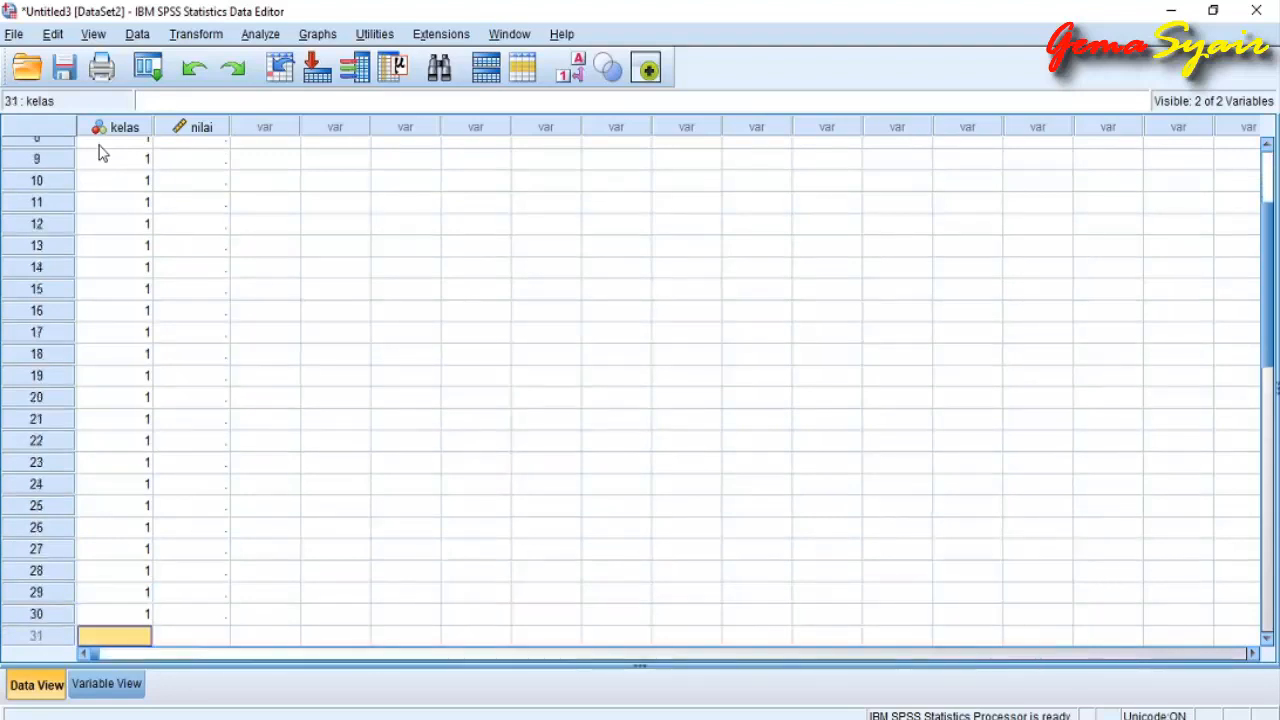
# Step: Enter 2 as the kelas value for cases 31 to 60
pyautogui.write('2')
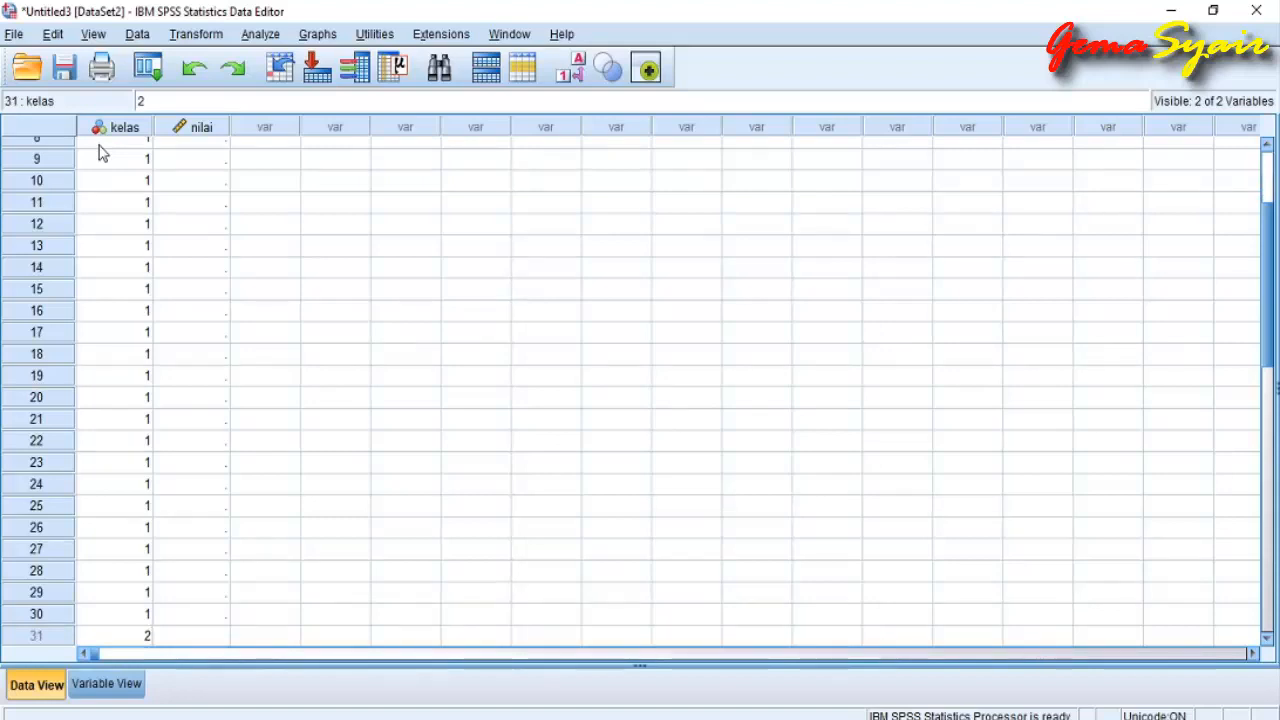
pyautogui.press('Return')
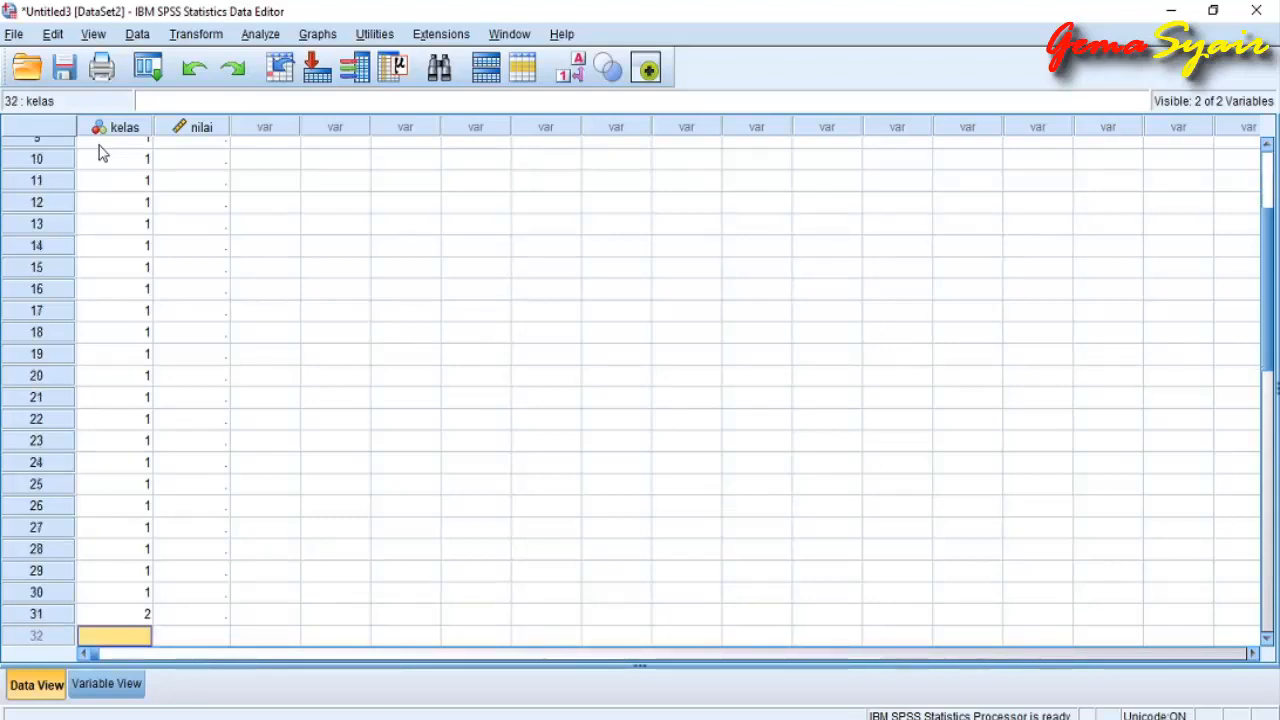
pyautogui.write('2')
pyautogui.press('Return')
pyautogui.write('2')
pyautogui.press('Return')
pyautogui.write('2')
pyautogui.press('Return')
pyautogui.write('2')
pyautogui.press('Return')
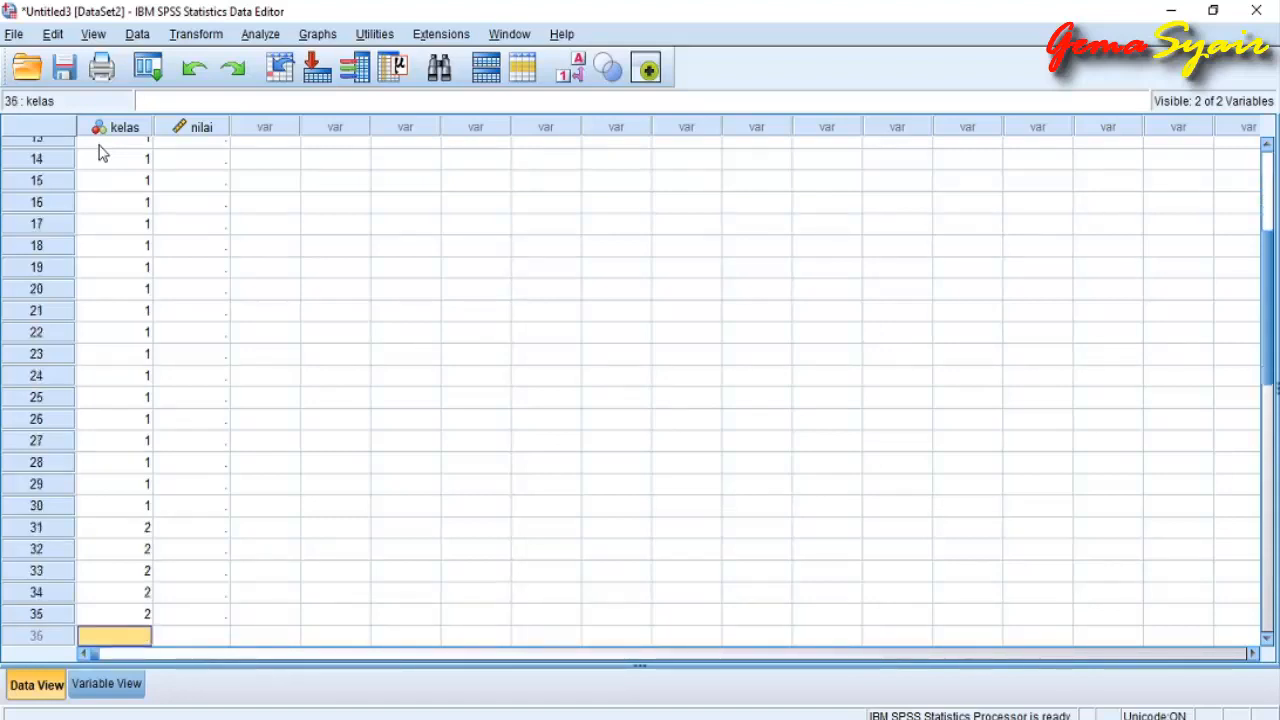
pyautogui.write('2')
pyautogui.press('Return')
pyautogui.write('2')
pyautogui.press('Return')
pyautogui.write('2')
pyautogui.press('Return')
pyautogui.write('2')
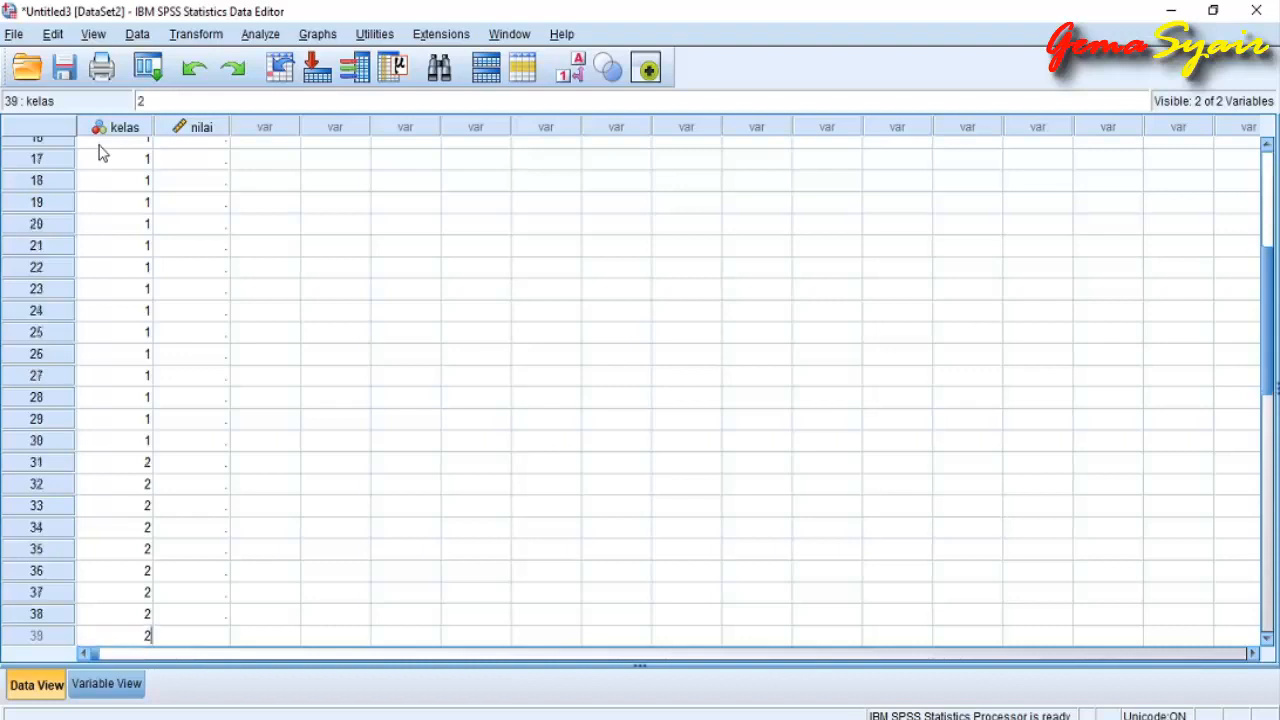
pyautogui.press('Return')
pyautogui.write('2')
pyautogui.press('Return')
pyautogui.write('2')
pyautogui.press('Return')
pyautogui.write('2')
pyautogui.press('Return')
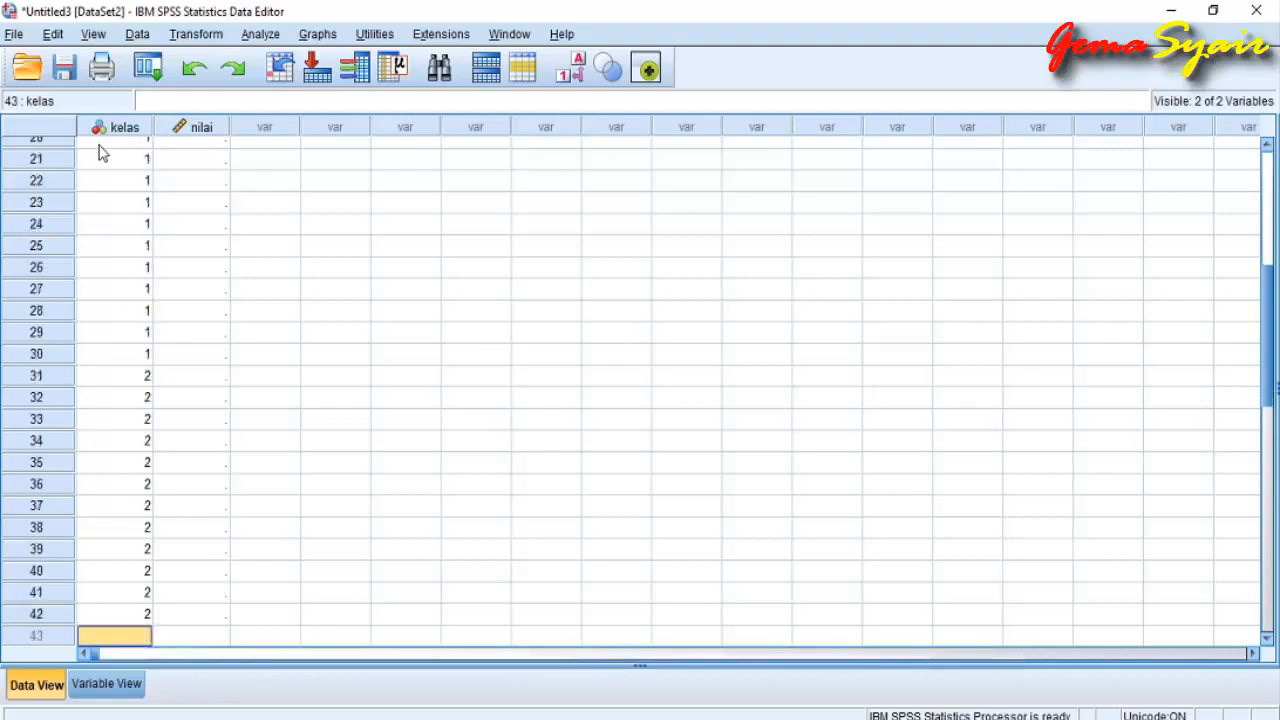
pyautogui.write('2')
pyautogui.press('Return')
pyautogui.write('2')
pyautogui.press('Return')
pyautogui.press('2')
pyautogui.press('Return')
pyautogui.write('2')
pyautogui.press('Return')
pyautogui.write('2')
pyautogui.press('Return')
pyautogui.write('2')
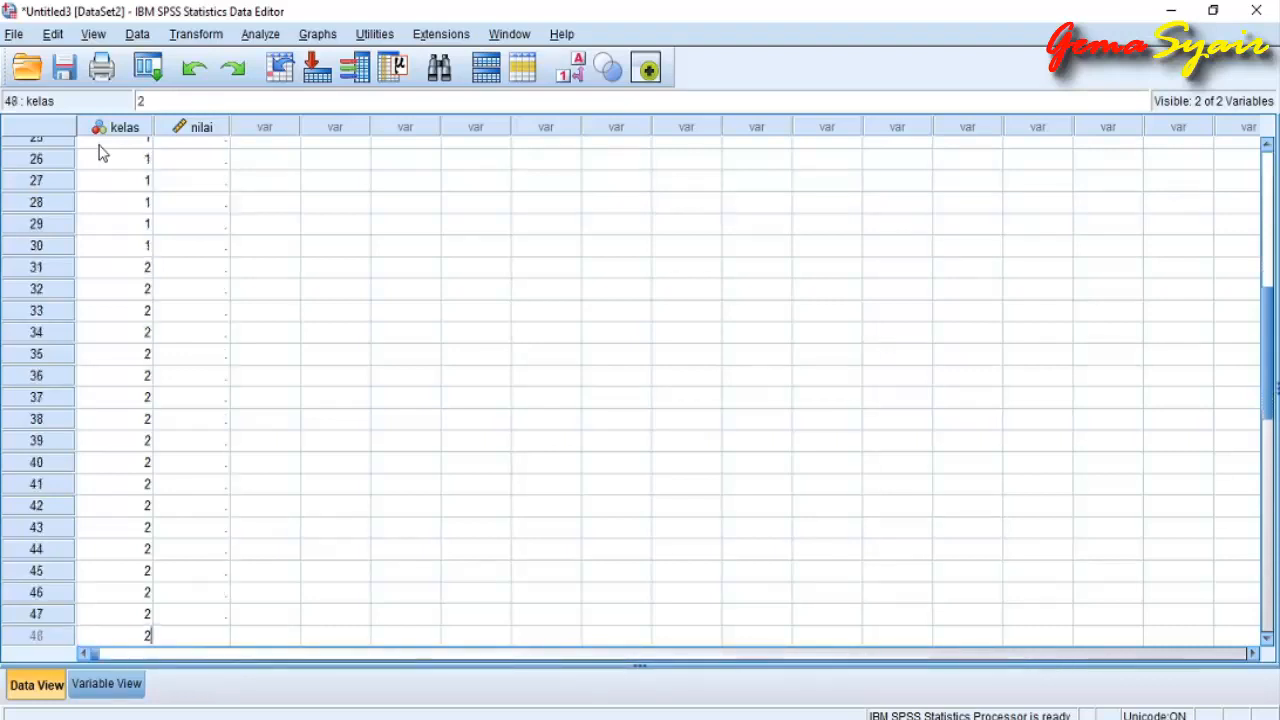
pyautogui.press('Return')
pyautogui.write('2')
pyautogui.press('Return')
pyautogui.write('2')
pyautogui.press('Return')
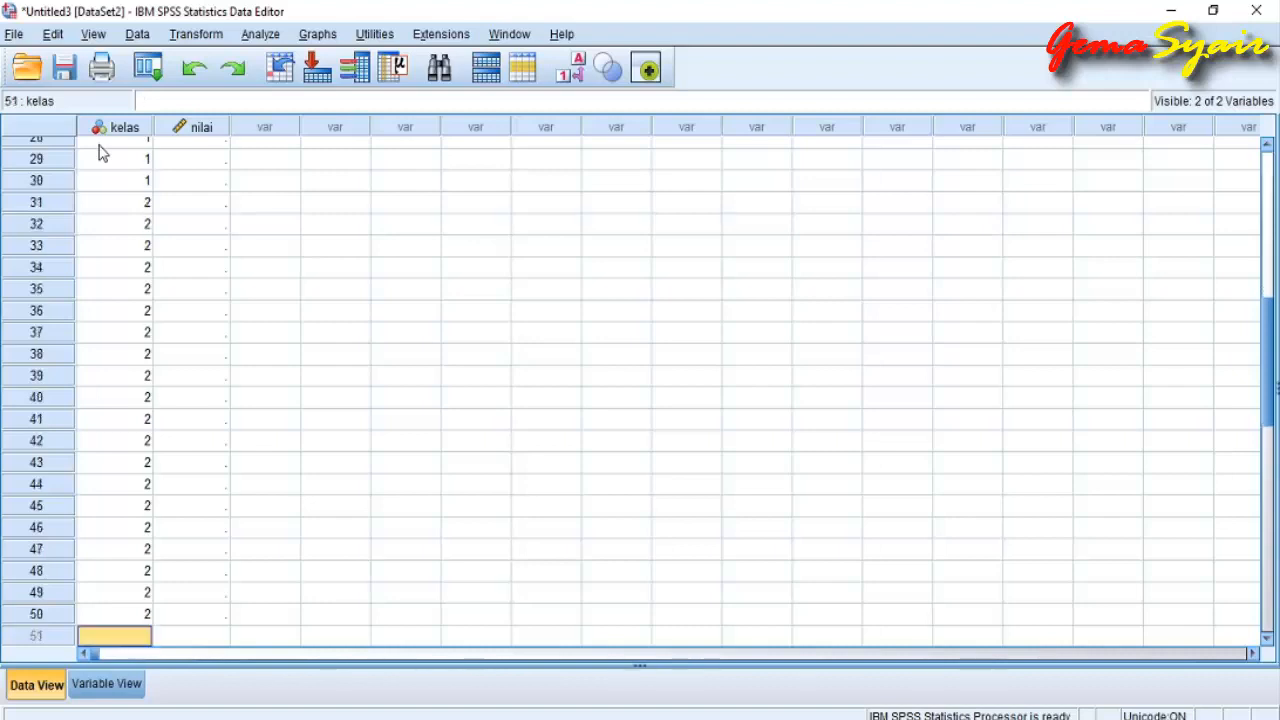
pyautogui.write('2')
pyautogui.press('Return')
pyautogui.write('2')
pyautogui.press('Return')
pyautogui.write('2')
pyautogui.press('Return')
pyautogui.write('2')
pyautogui.press('Return')
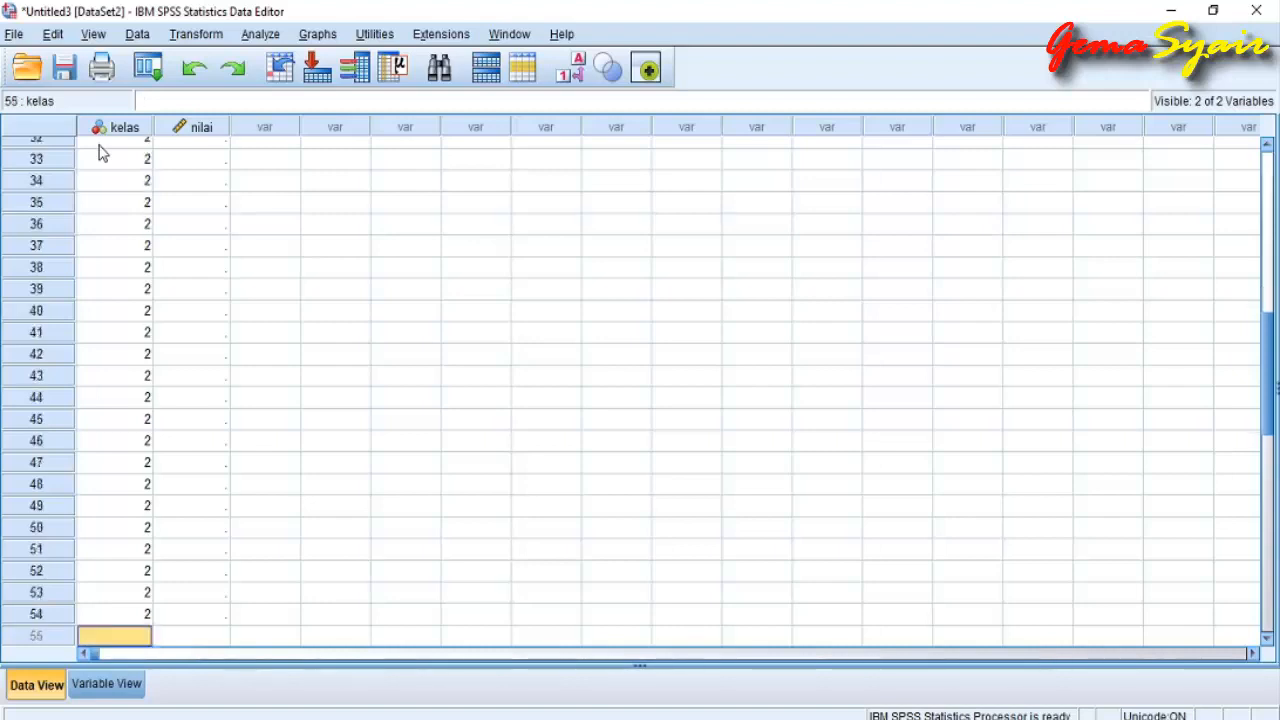
pyautogui.write('2')
pyautogui.press('Return')
pyautogui.write('2')
pyautogui.press('Return')
pyautogui.write('2')
pyautogui.press('Return')
pyautogui.write('2')
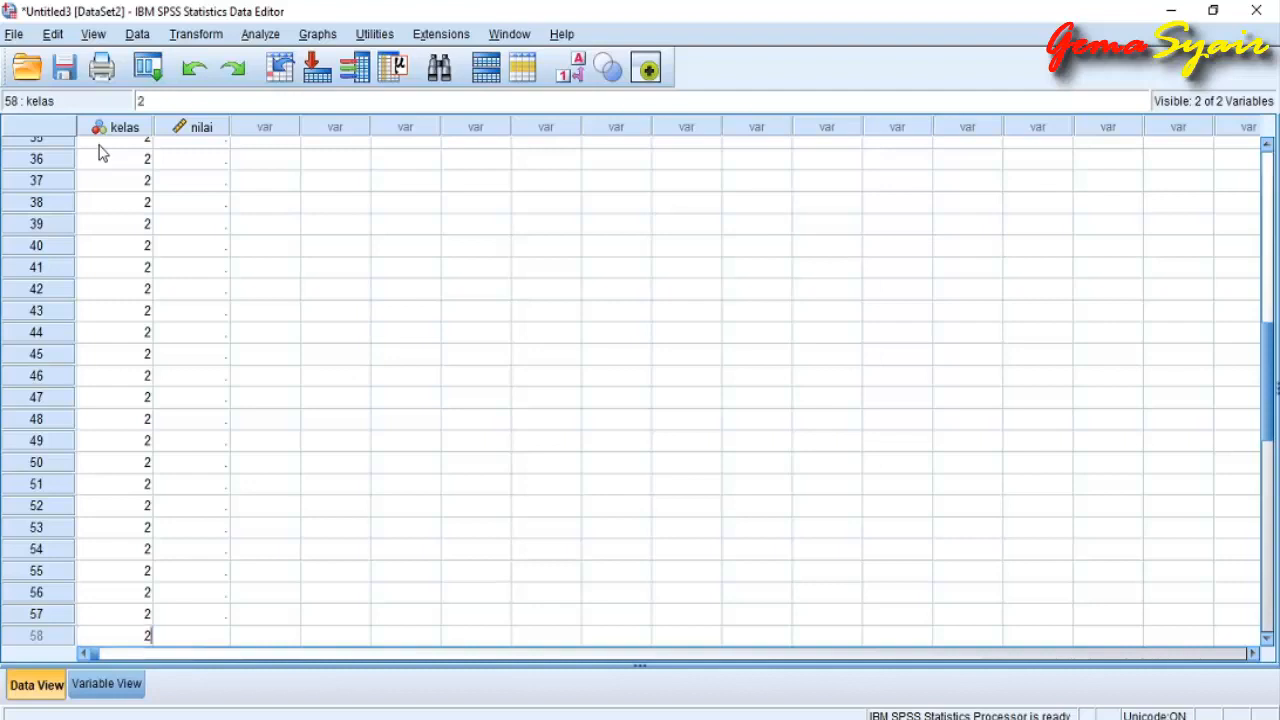
pyautogui.press('Return')
pyautogui.write('2')
pyautogui.press('Return')
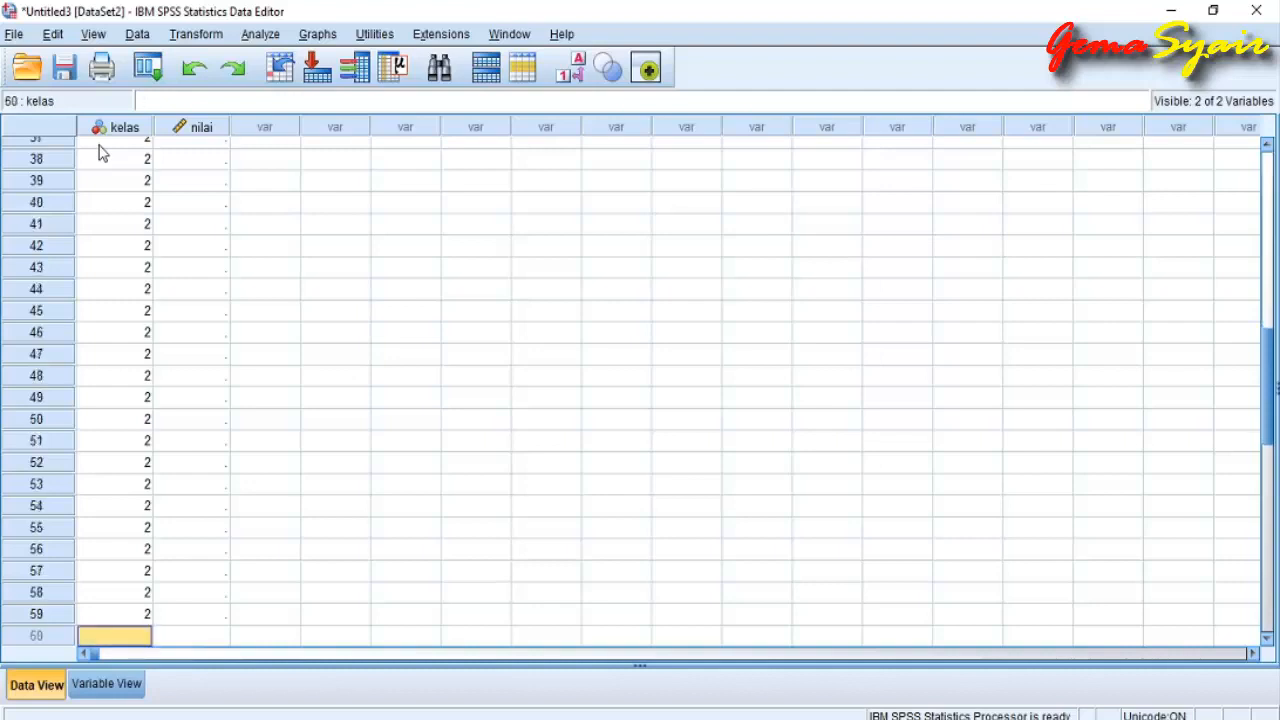
pyautogui.write('2')
pyautogui.press('Tab')
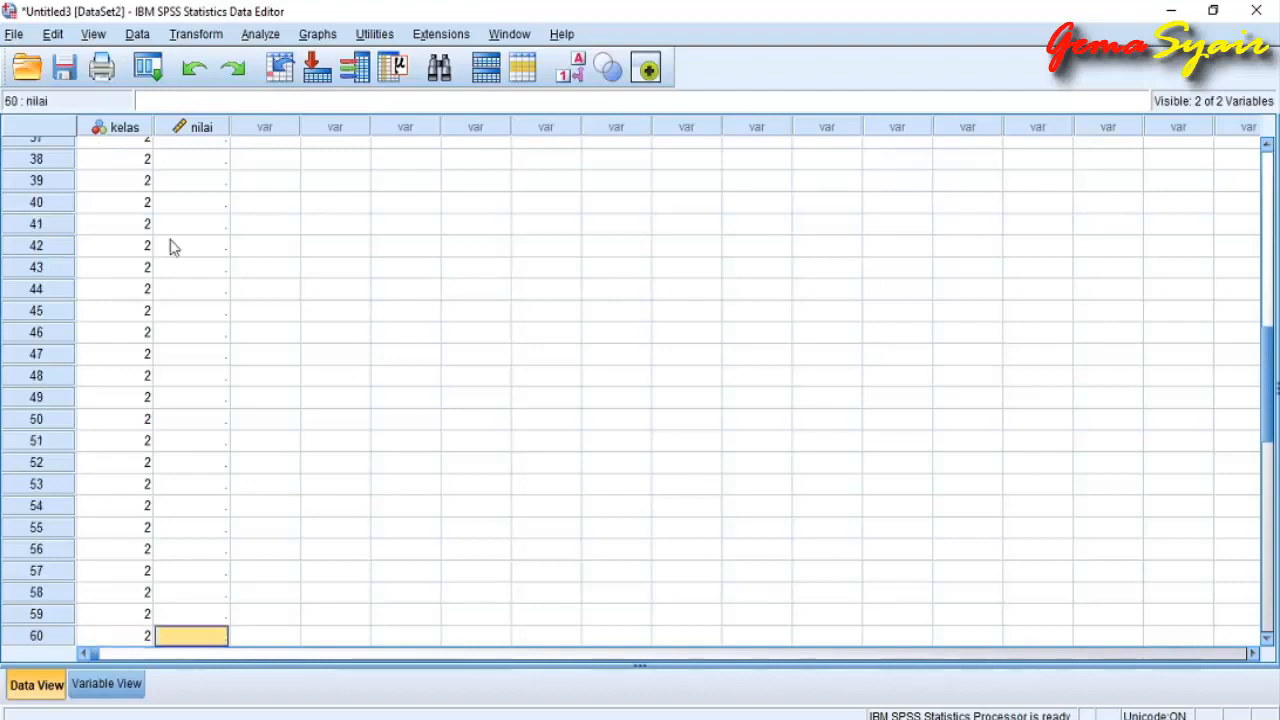
# Step: Select the nilai cell of case 1, switch to the Word document SOAL UJI EKSPERIMEN ok, and copy all Kelas Eksperimen (X) scores
pyautogui.click(199, 210)
pyautogui.scroll(1, 198, 222)
pyautogui.scroll(10, 205, 224)
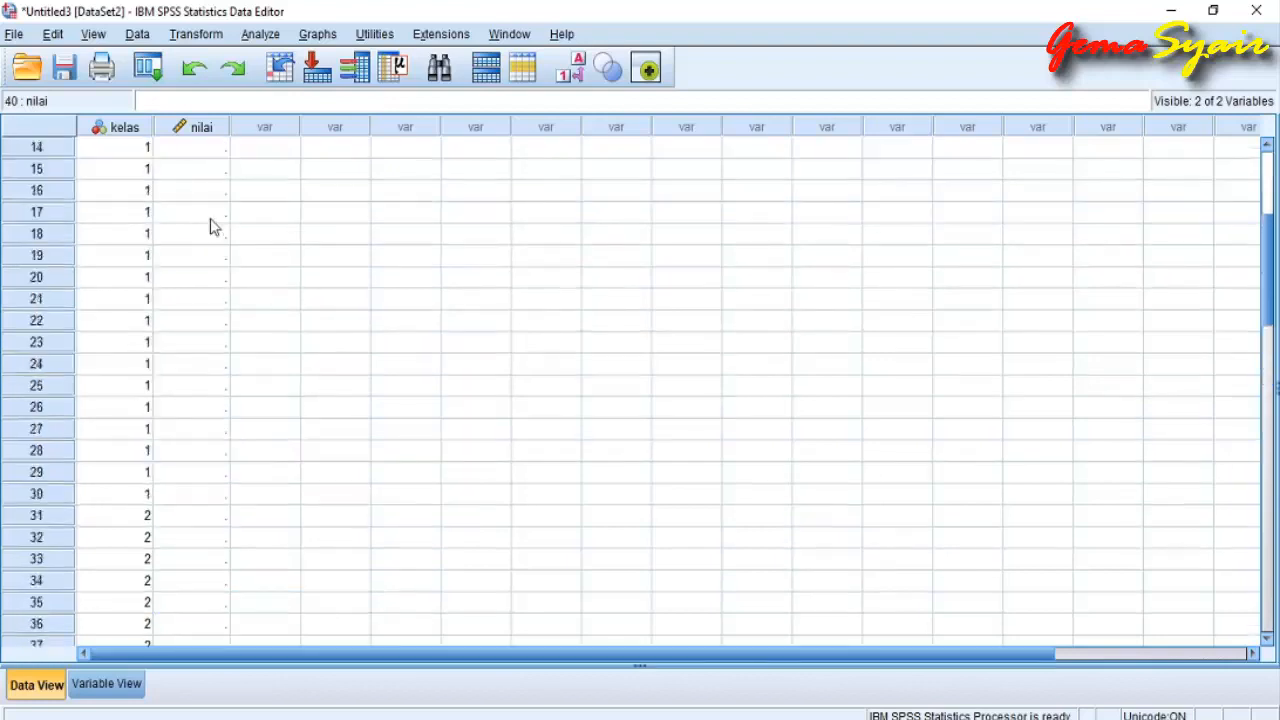
pyautogui.click(207, 150)
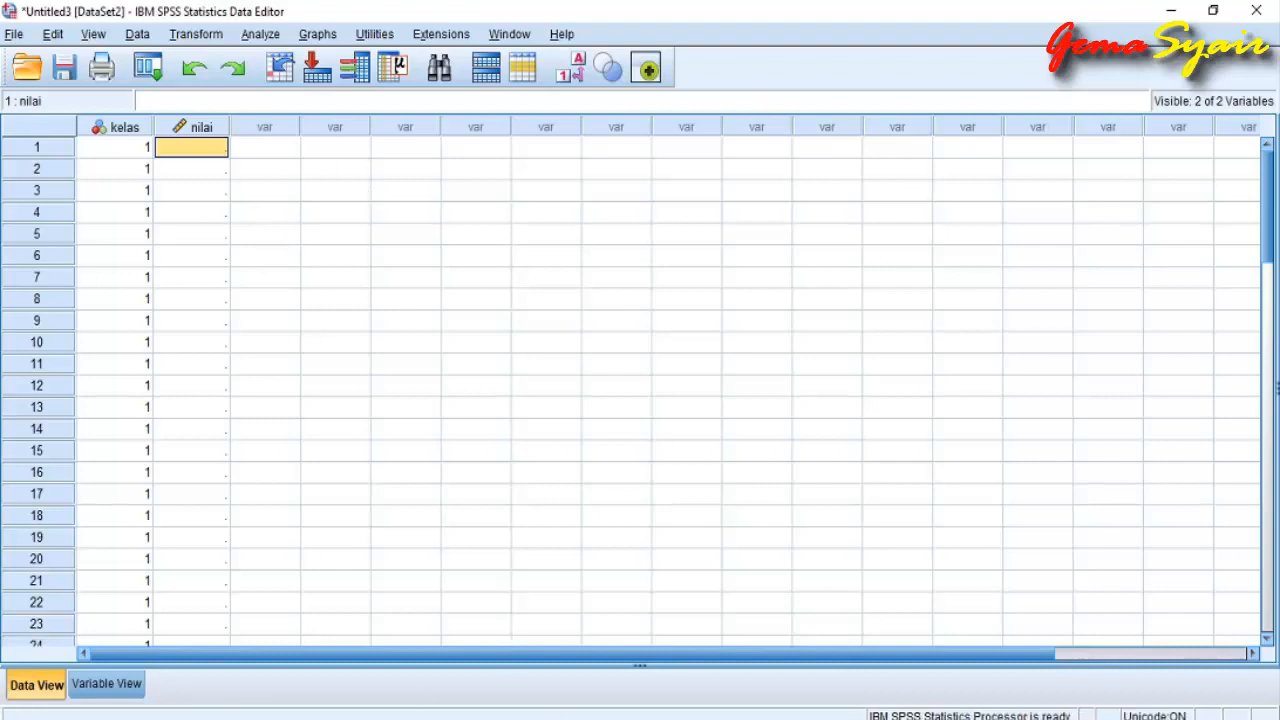
pyautogui.hotkey('alt', 'Tab')
pyautogui.scroll(12, 573, 342)
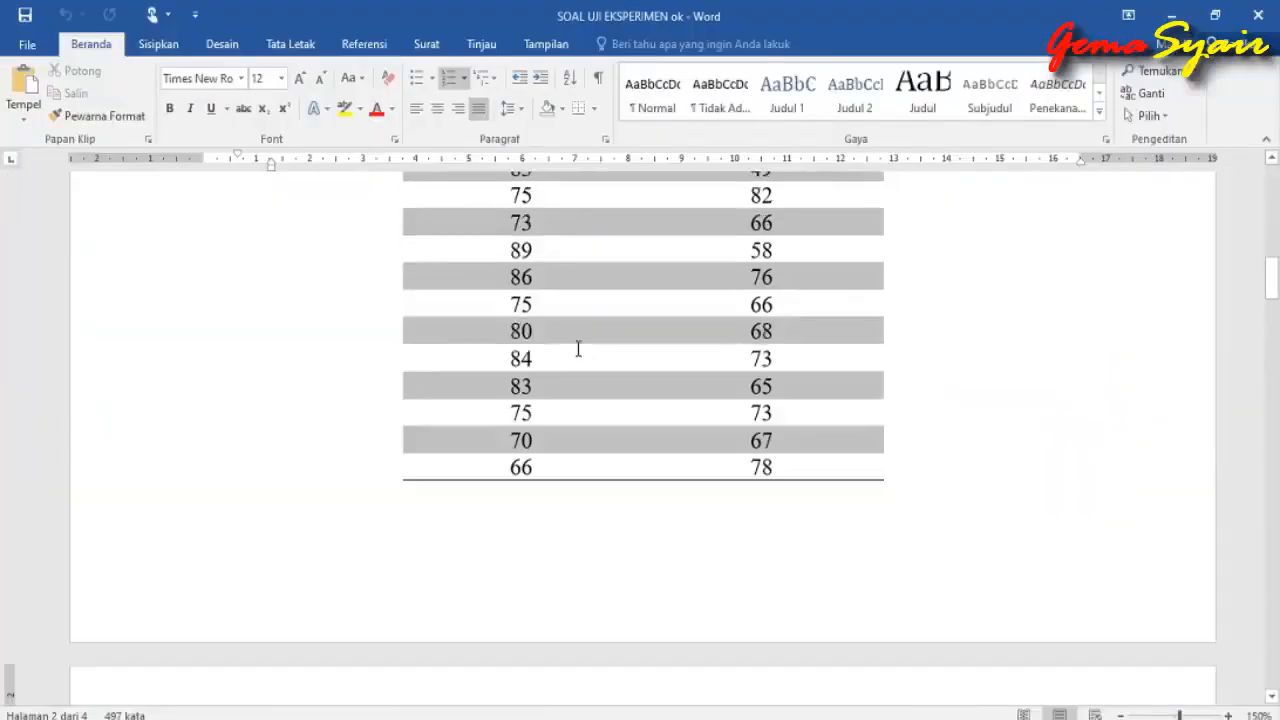
pyautogui.scroll(3, 562, 337)
pyautogui.moveTo(497, 476); pyautogui.dragTo(493, 598)
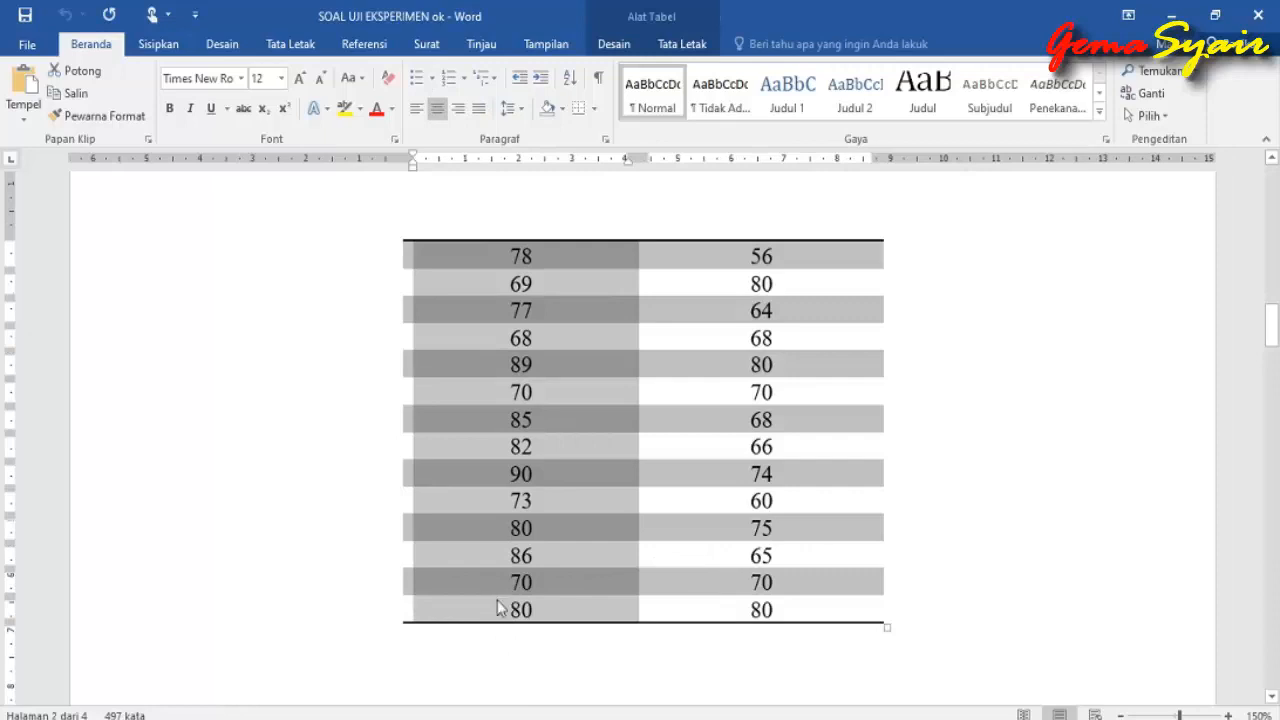
# Step: Return to the Untitled3 dataset in SPSS and paste the experimental class scores into nilai from case 1 onward
pyautogui.click(616, 660)
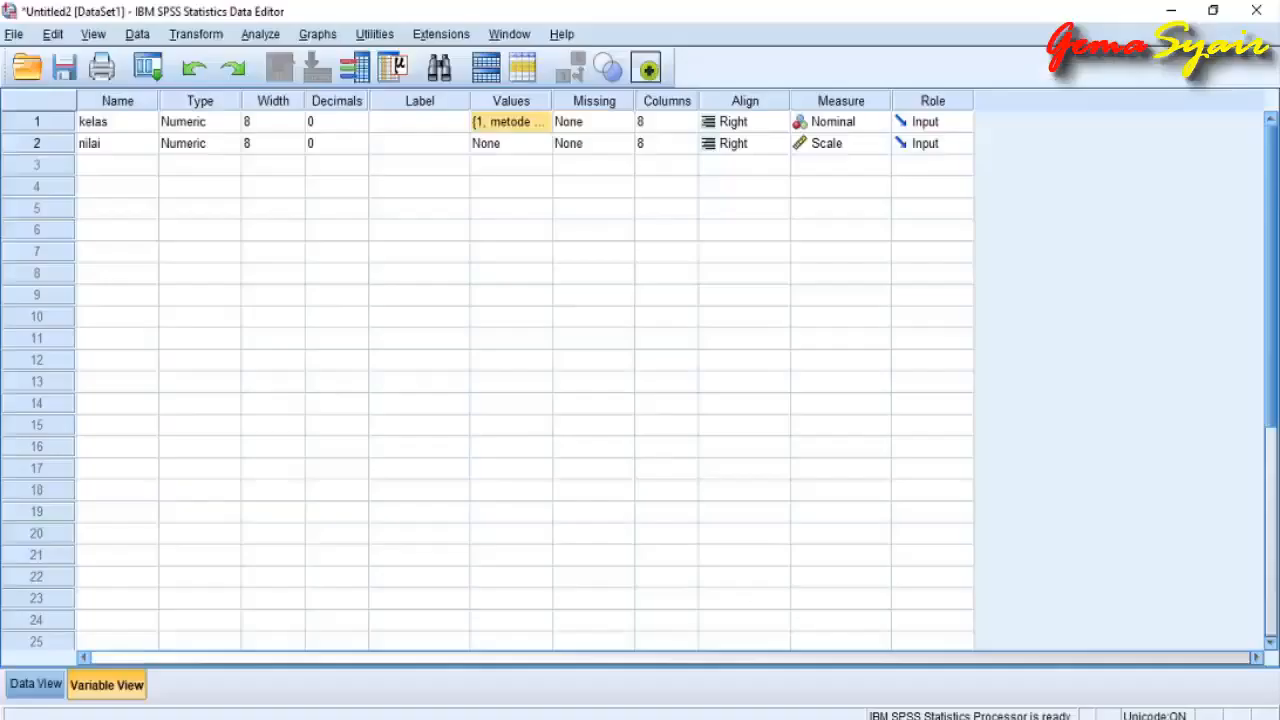
pyautogui.click(824, 660)
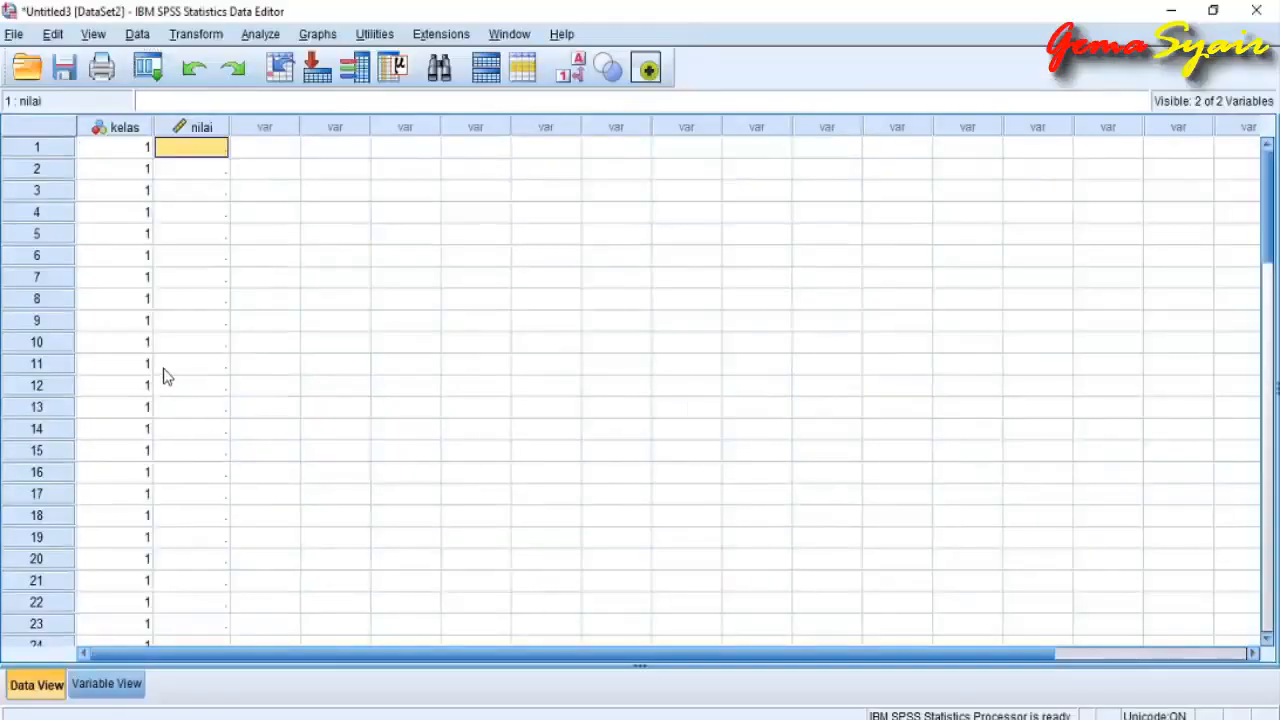
pyautogui.hotkey('ctrl', 'v')
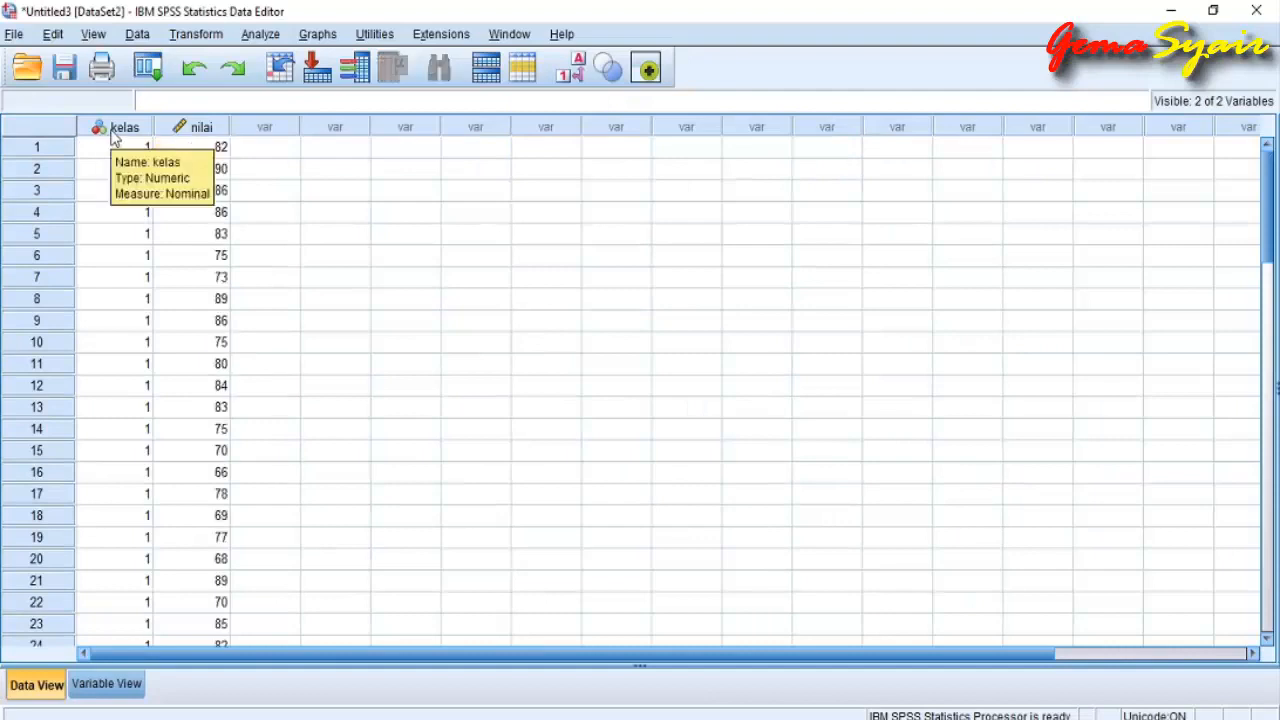
pyautogui.scroll(-7, 289, 402)
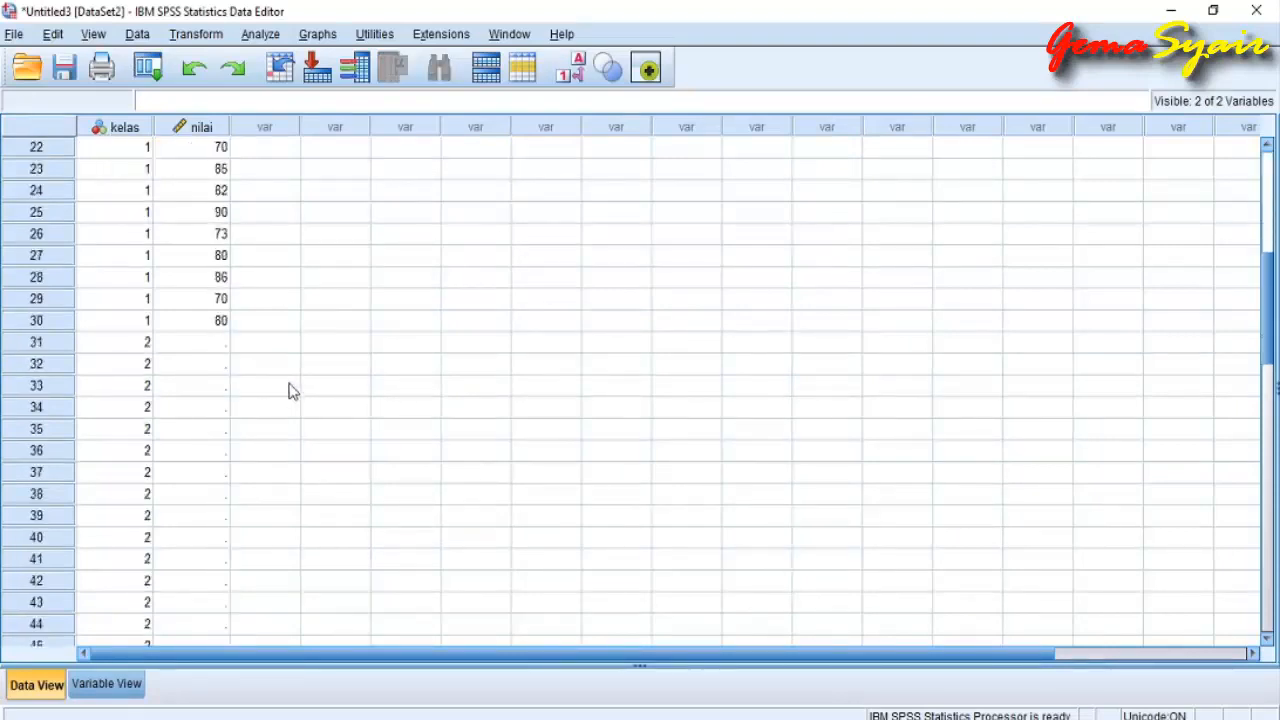
# Step: Switch to the Word document and copy all Kelas Kontrol (Y) scores, from 65 in the first row to 80 in the last
pyautogui.hotkey('alt', 'Tab')
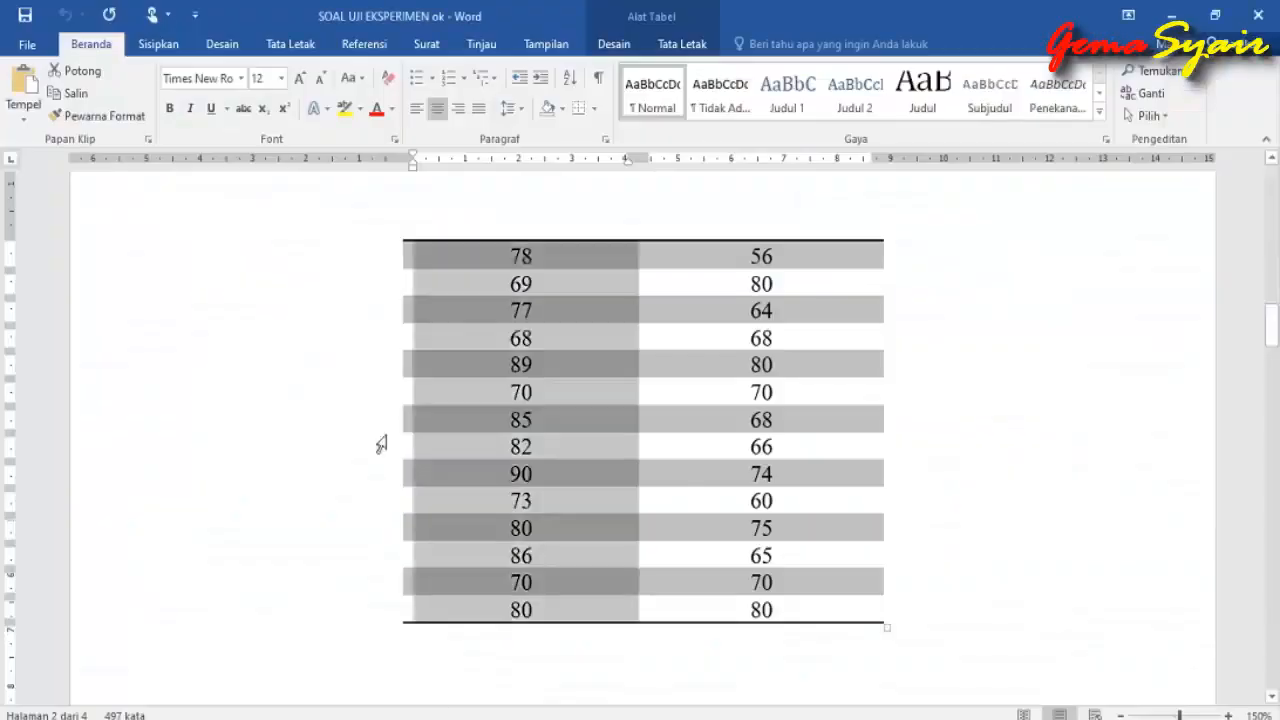
pyautogui.click(814, 362)
pyautogui.scroll(5, 749, 352)
pyautogui.scroll(5, 749, 352)
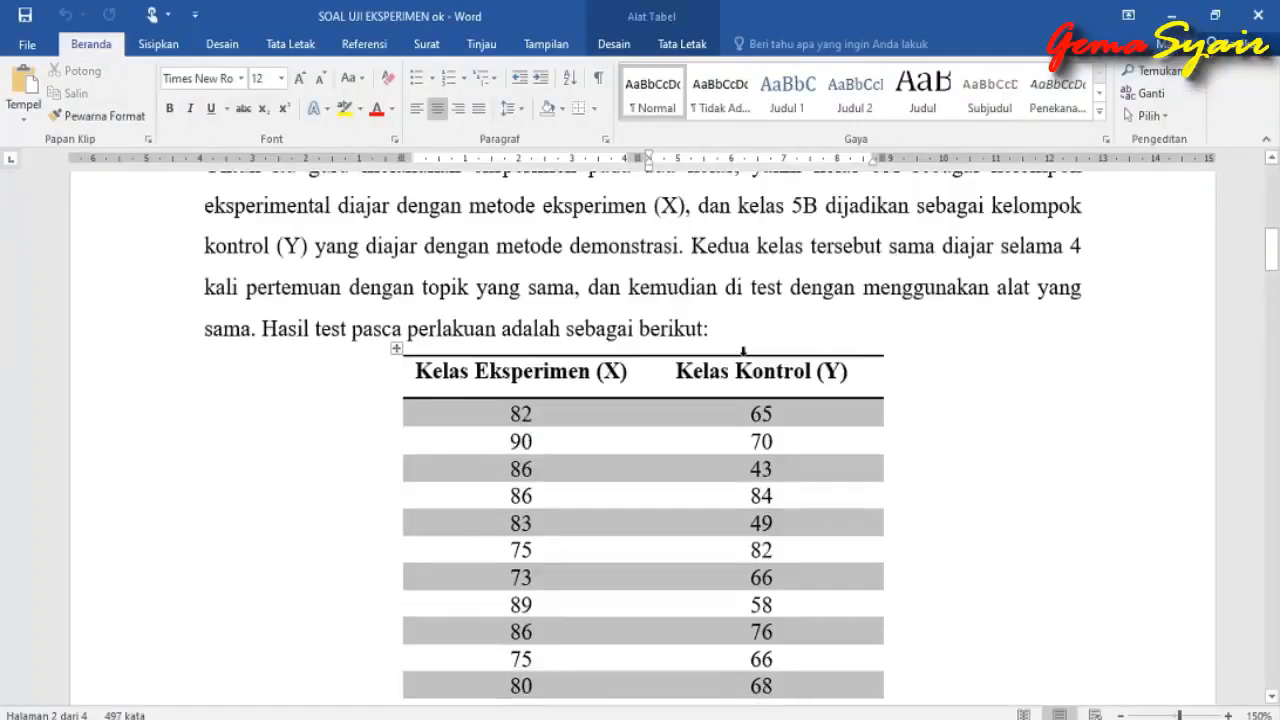
pyautogui.moveTo(740, 415)
pyautogui.mouseDown()
pyautogui.moveTo(829, 543)
pyautogui.moveTo(1066, 692)
pyautogui.moveTo(783, 591)
pyautogui.moveTo(805, 712)
pyautogui.moveTo(760, 592)
pyautogui.moveTo(770, 605)
pyautogui.mouseUp()
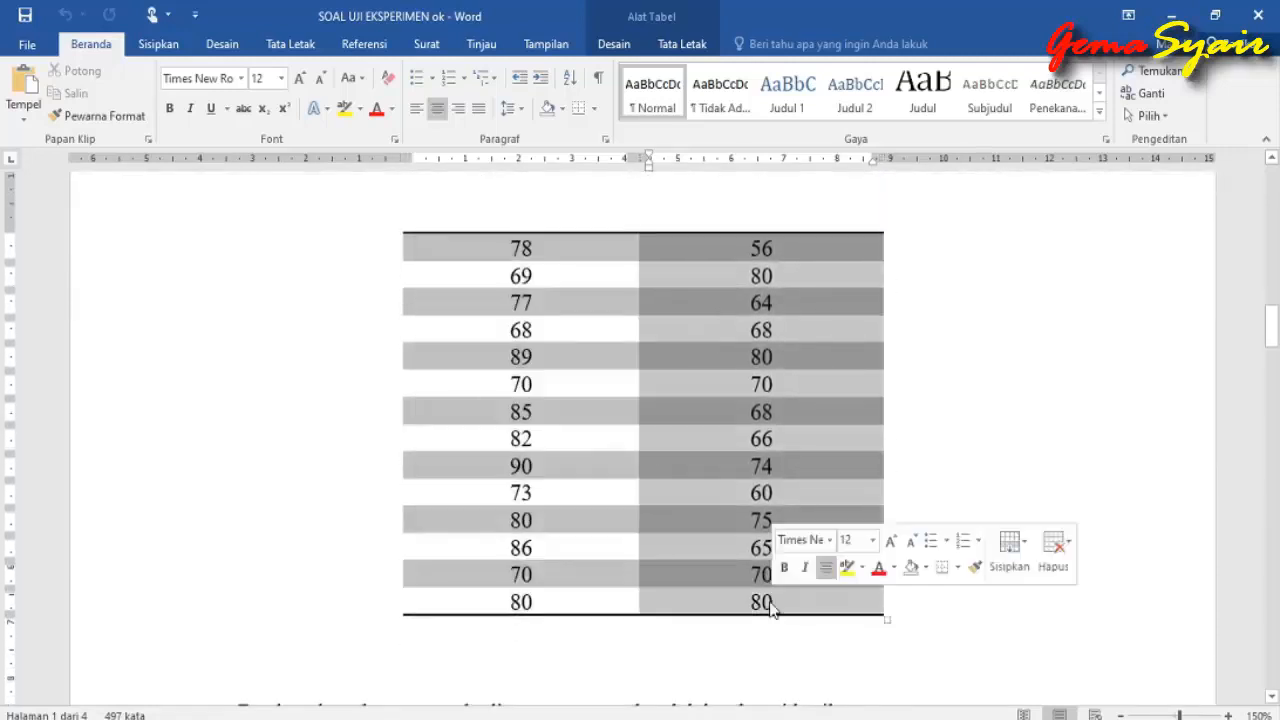
# Step: Return to the Untitled3 dataset in SPSS and paste the control class scores into nilai from case 31 onward
pyautogui.click(842, 718)
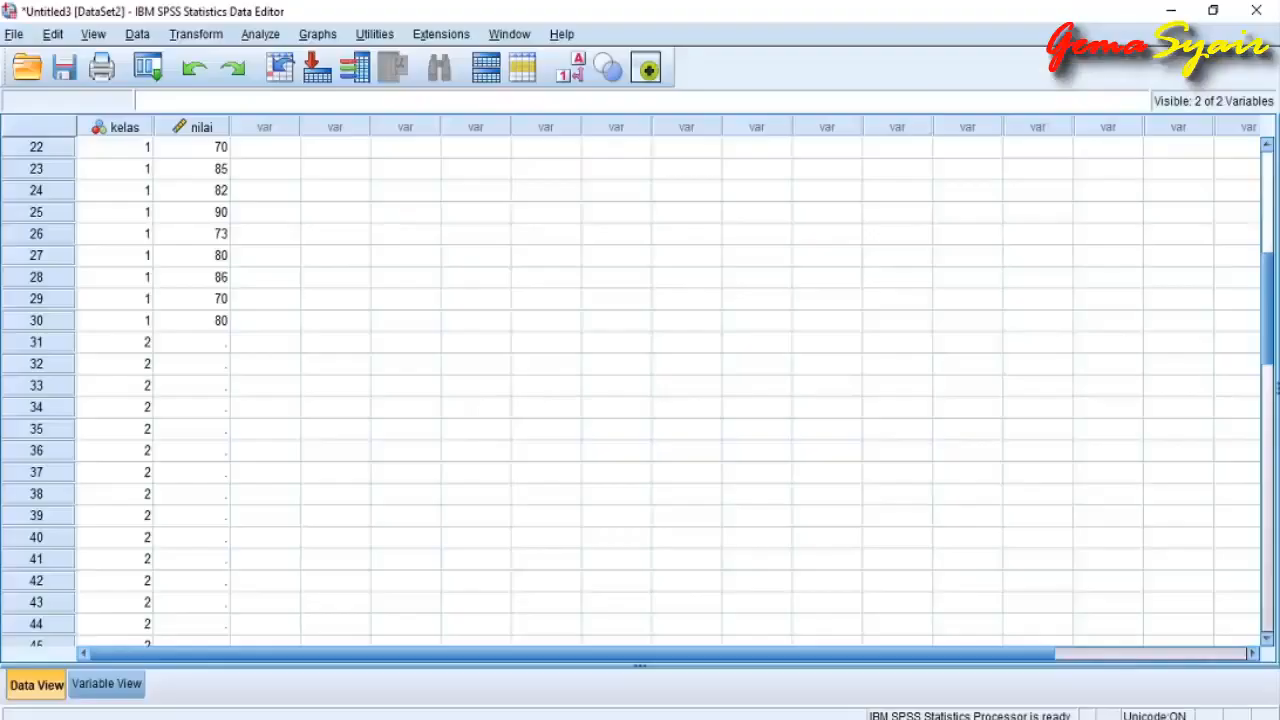
pyautogui.click(207, 346)
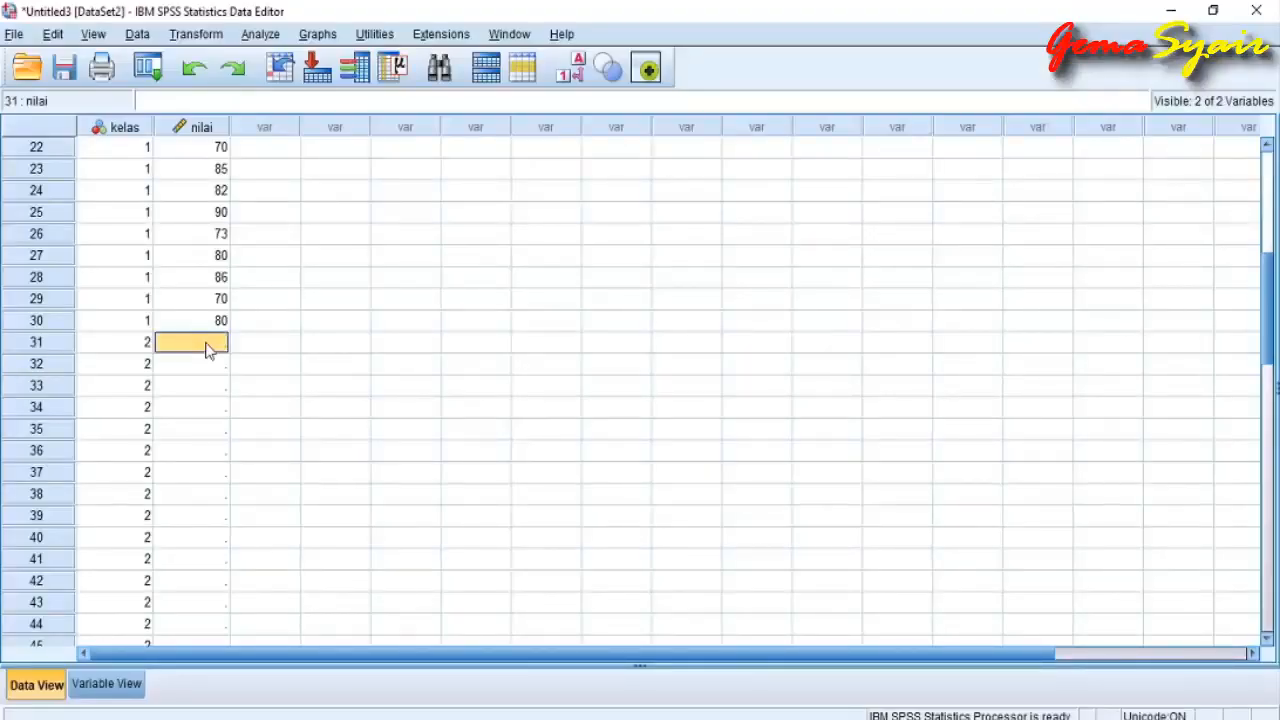
pyautogui.hotkey('ctrl', 'v')
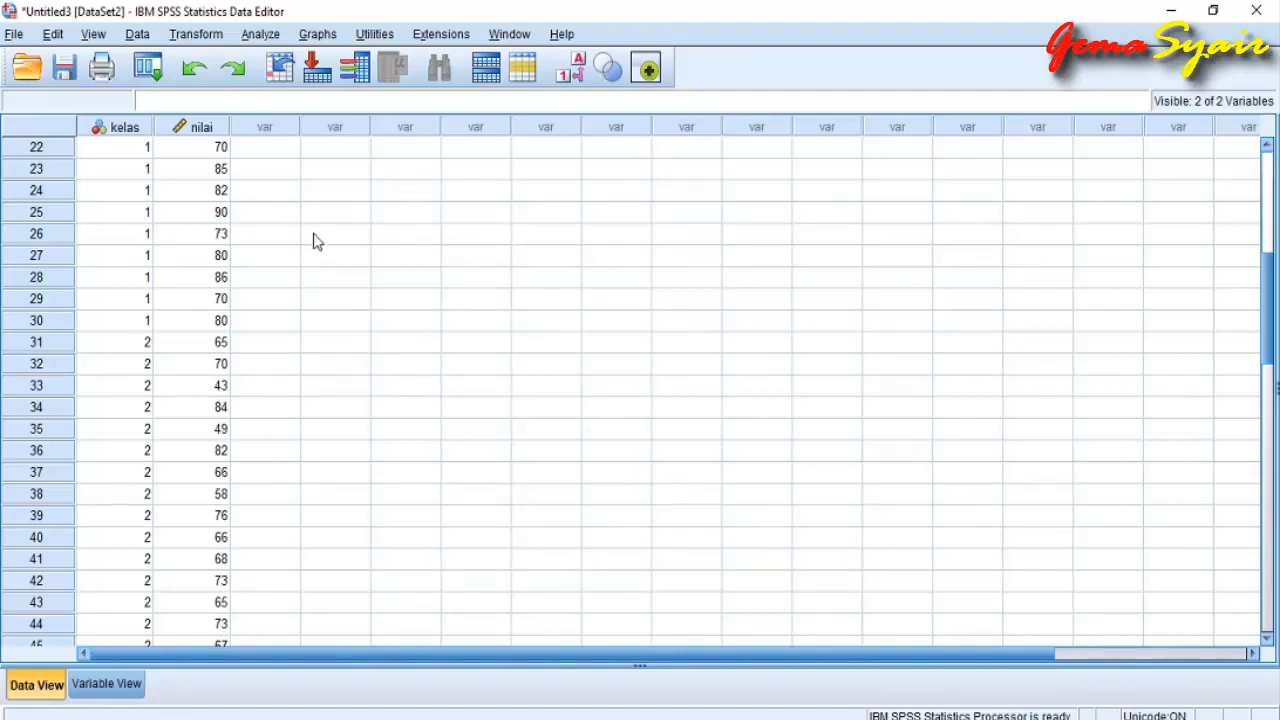
# Step: Run the legacy 1-Sample K-S test on nilai with the Normal test distribution and select its result table in the output
pyautogui.click(262, 36)
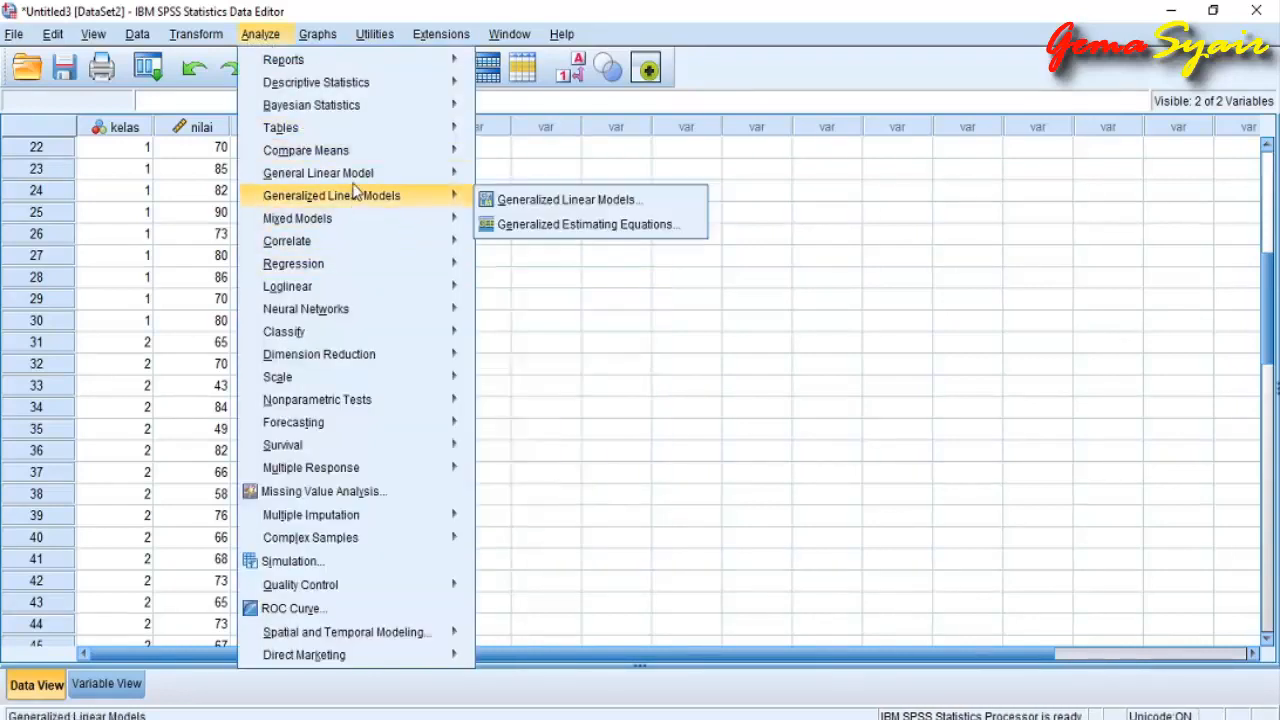
pyautogui.moveTo(364, 158)
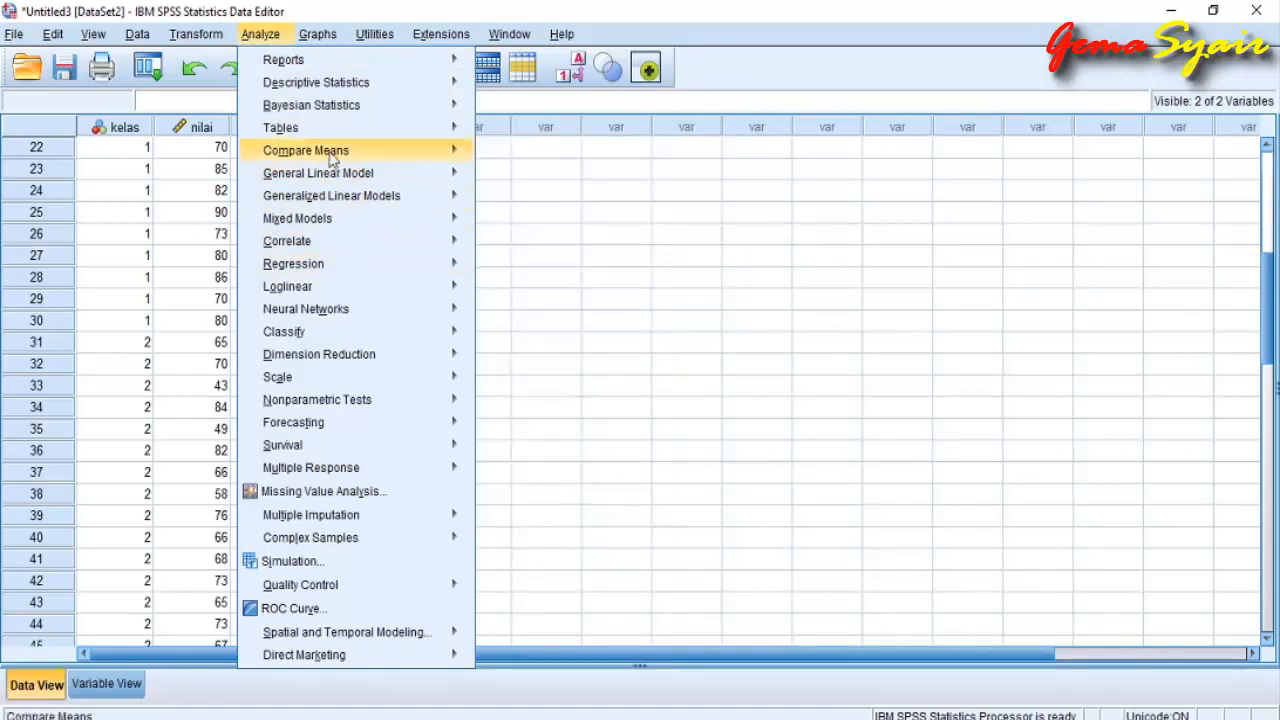
pyautogui.moveTo(305, 83)
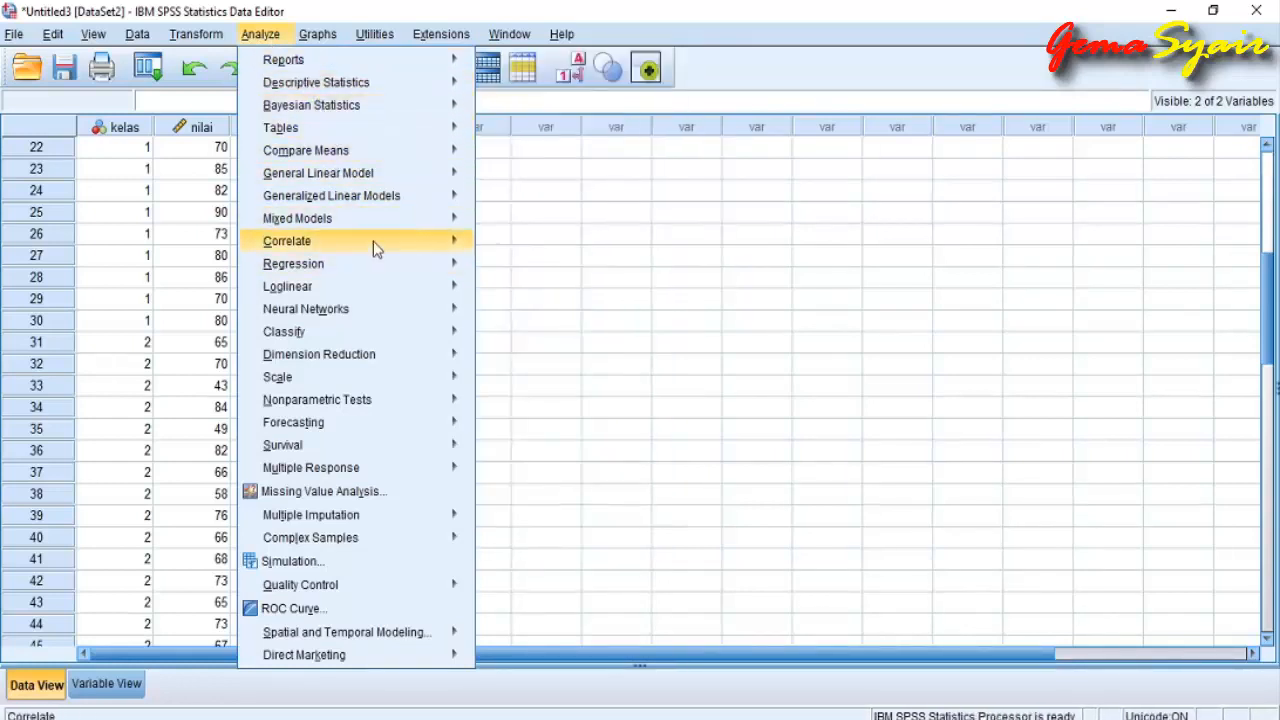
pyautogui.moveTo(409, 397)
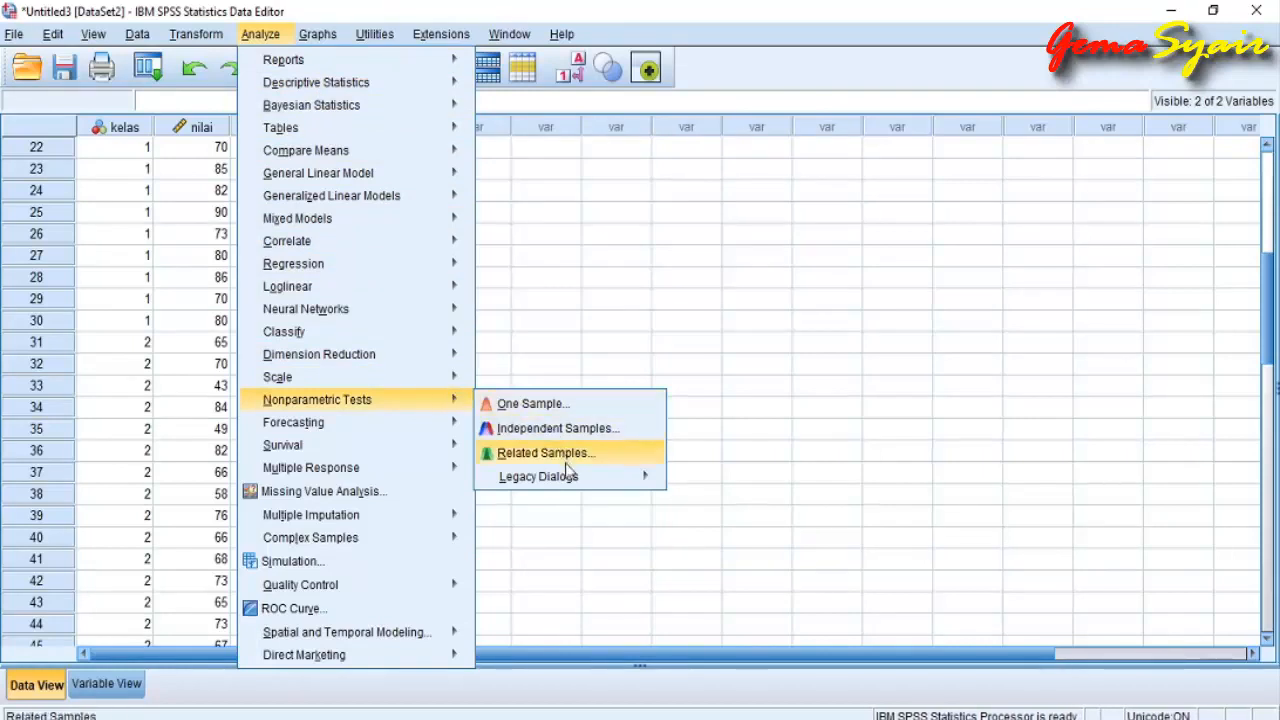
pyautogui.moveTo(577, 482)
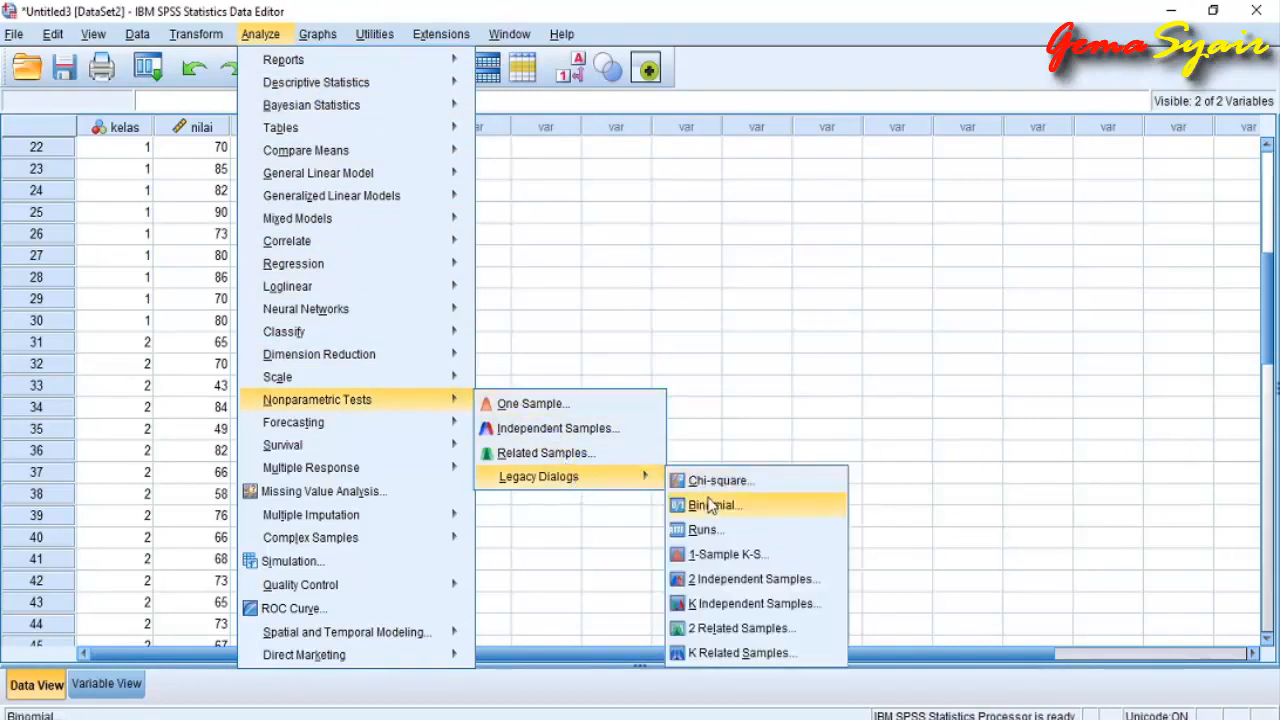
pyautogui.click(736, 563)
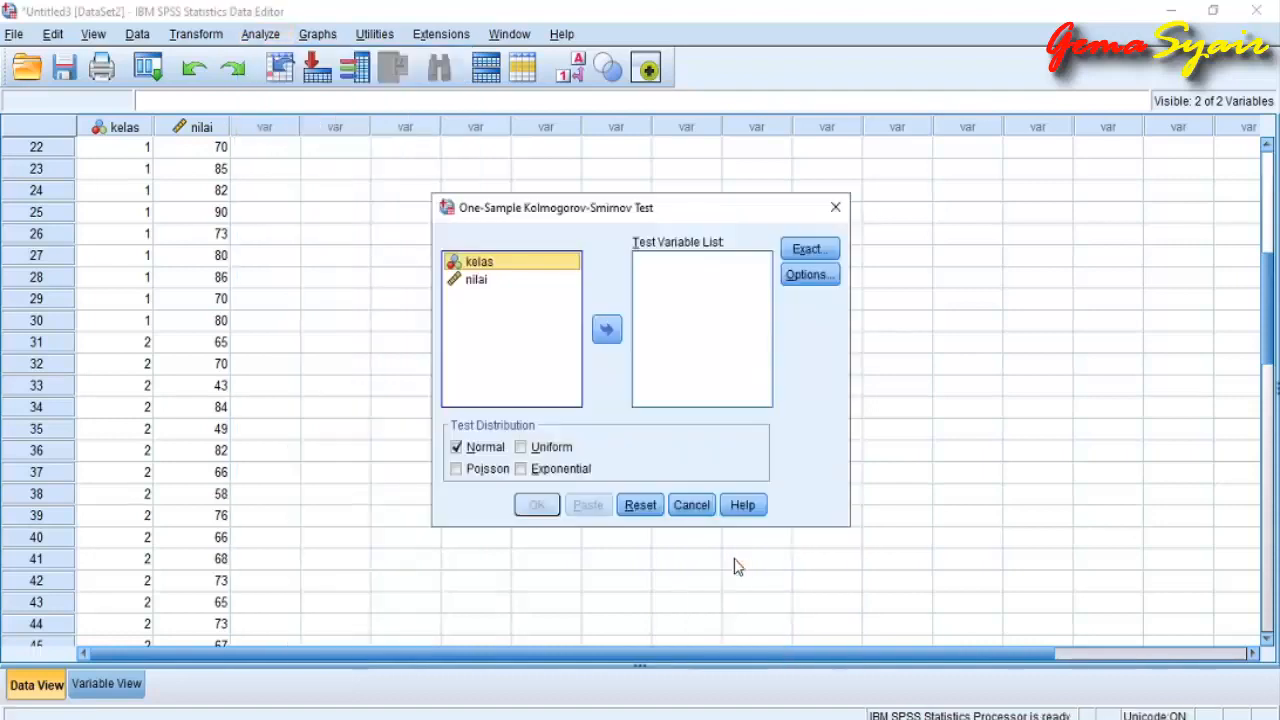
pyautogui.click(477, 283)
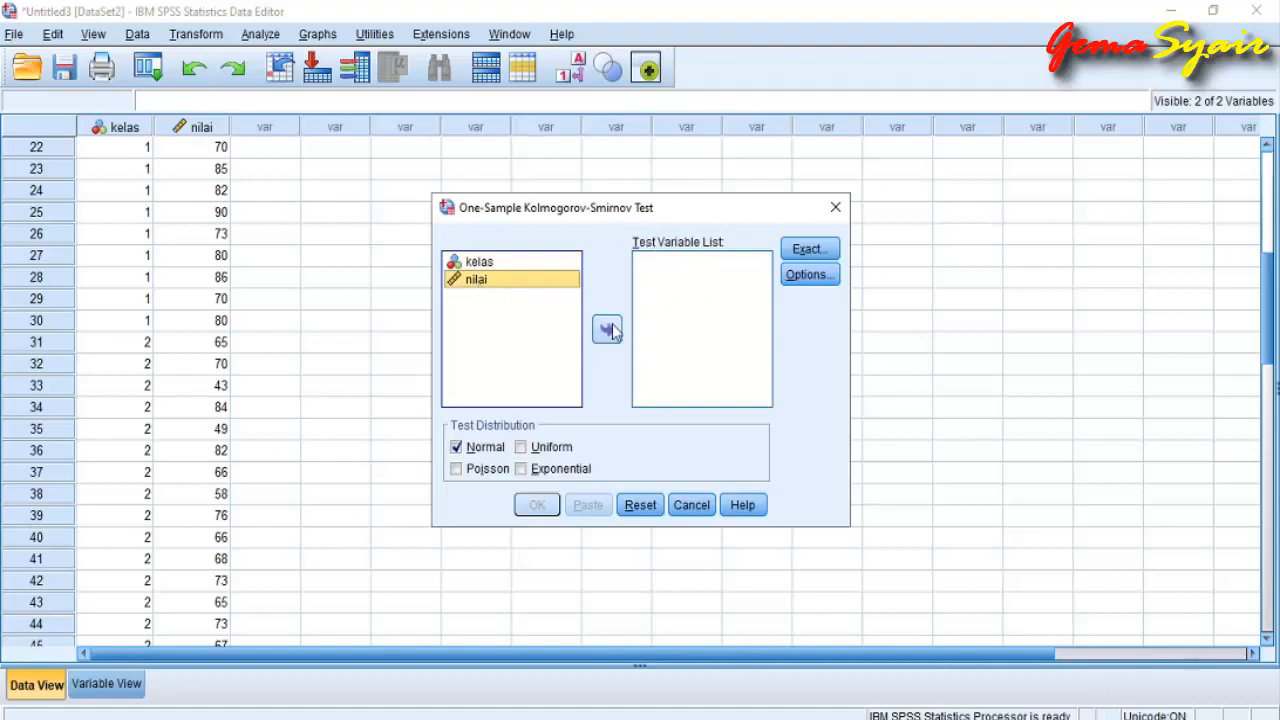
pyautogui.click(609, 331)
pyautogui.click(607, 333)
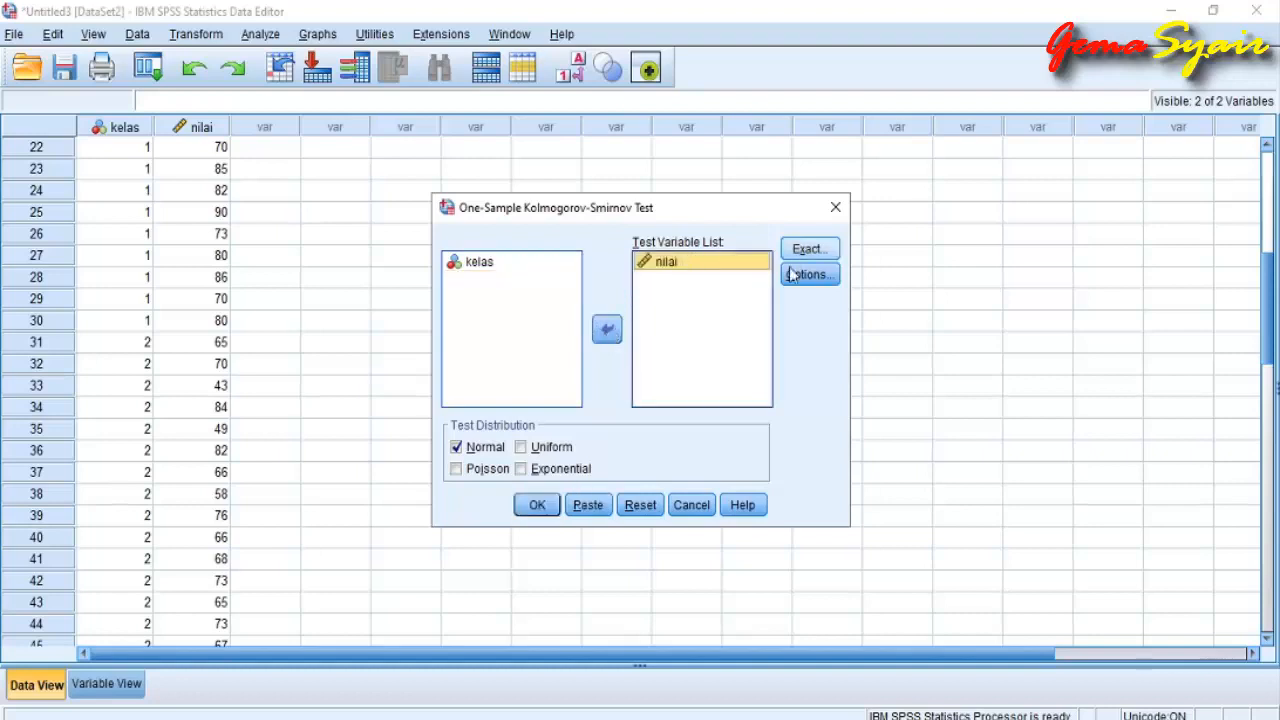
pyautogui.click(537, 507)
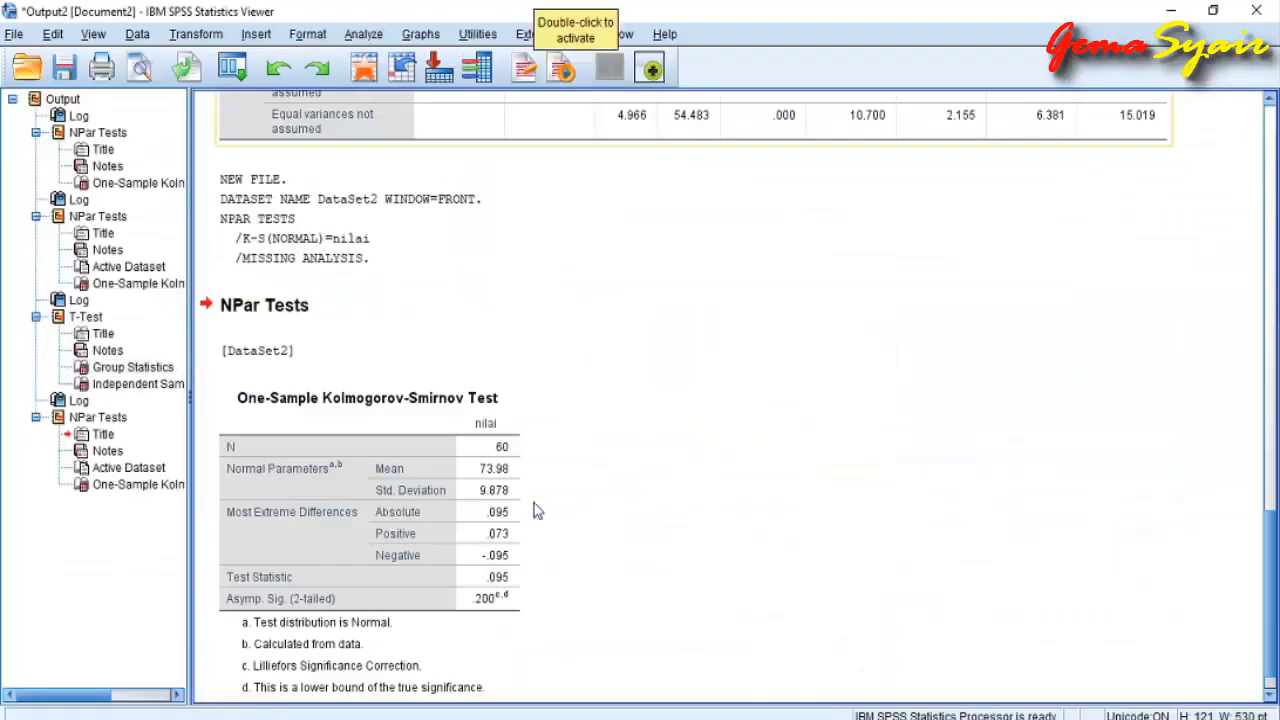
pyautogui.click(385, 531)
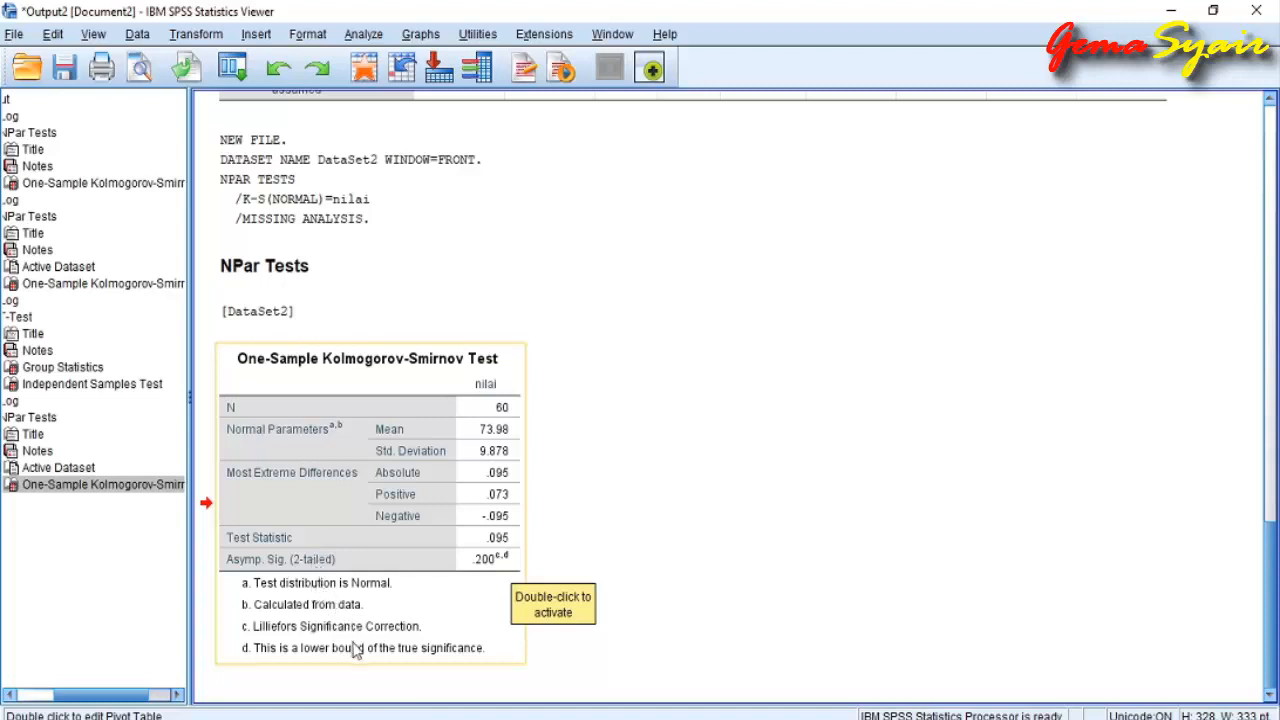
pyautogui.click(422, 620)
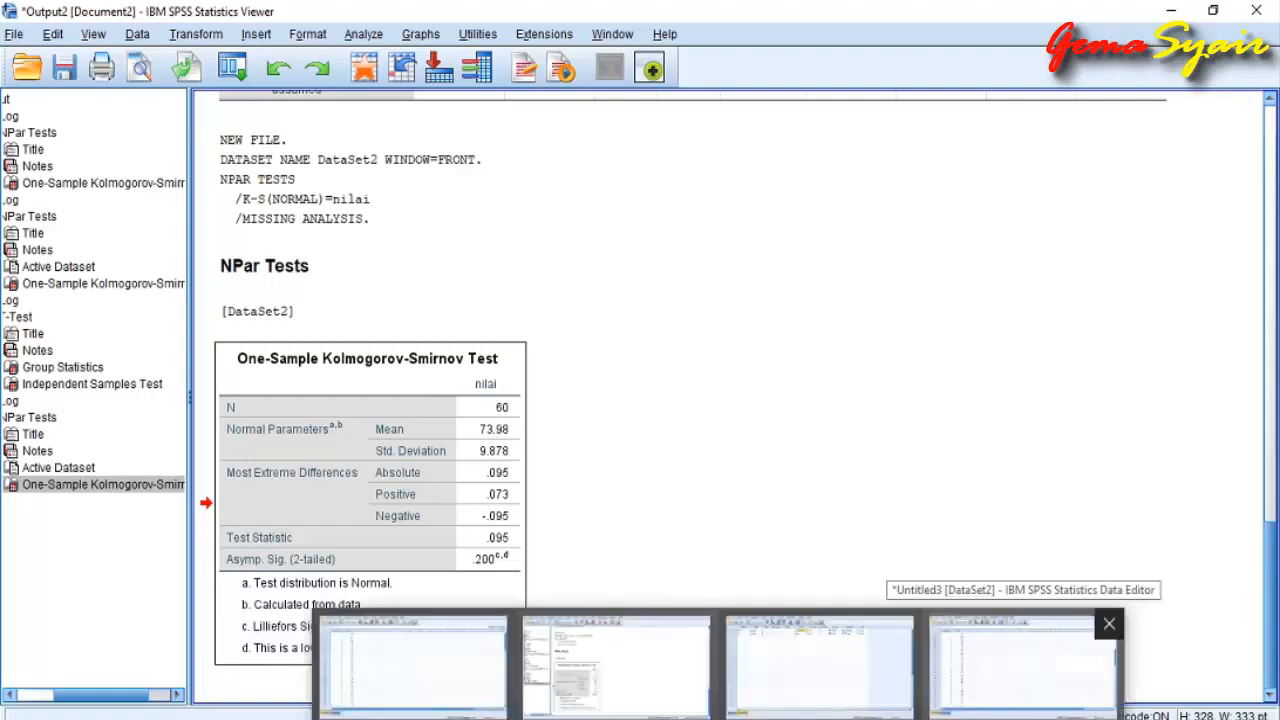
# Step: Return to the Untitled3 dataset and set up an Independent-Samples T Test with nilai as test variable and kelas as grouping variable
pyautogui.click(1010, 665)
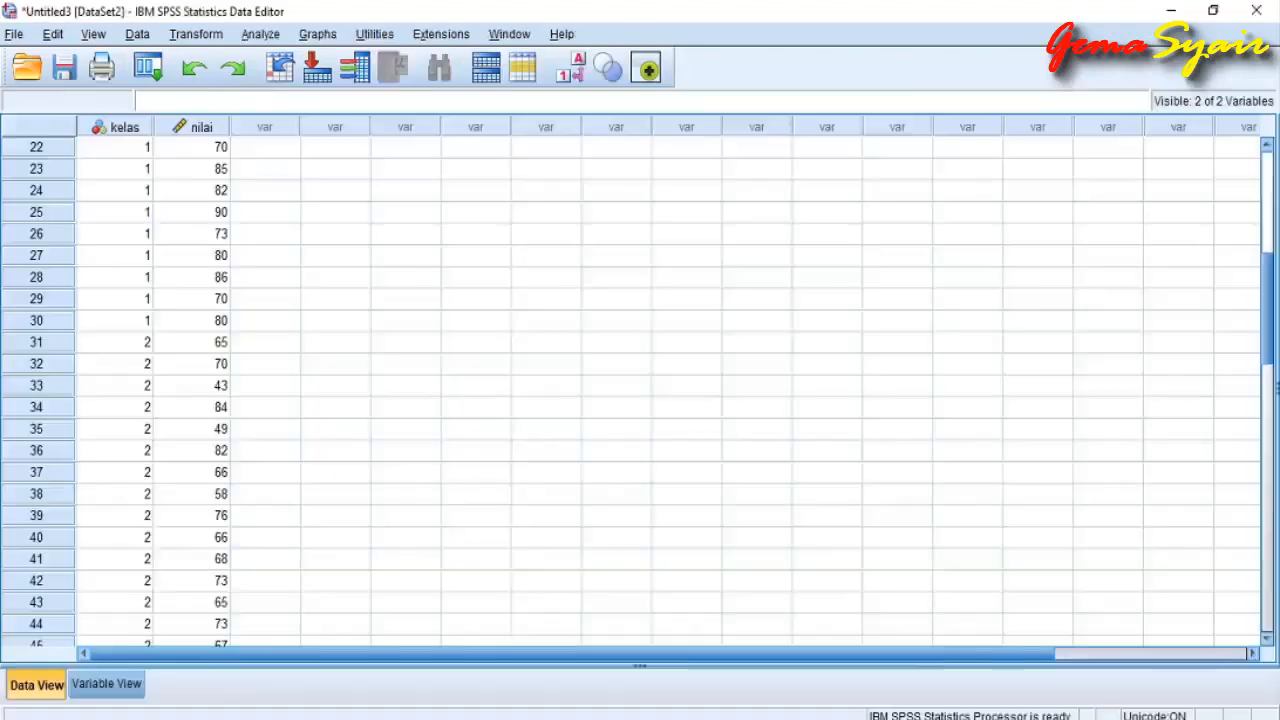
pyautogui.click(253, 37)
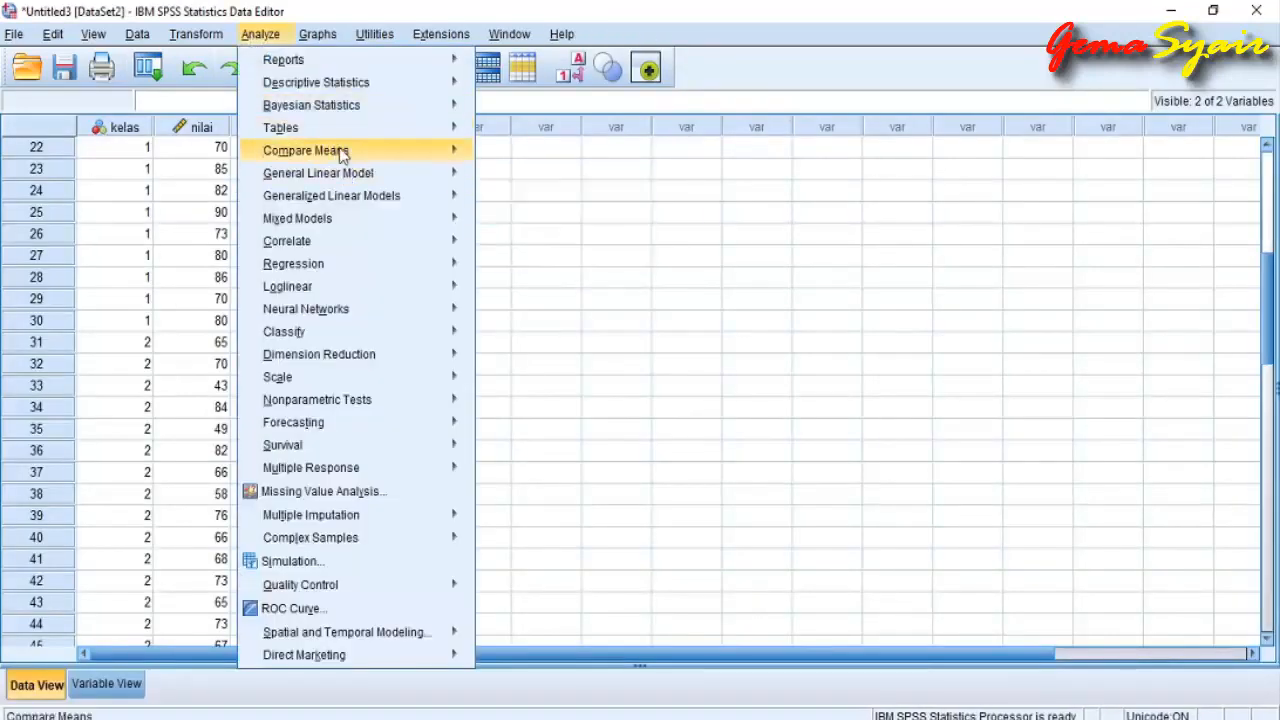
pyautogui.moveTo(341, 153)
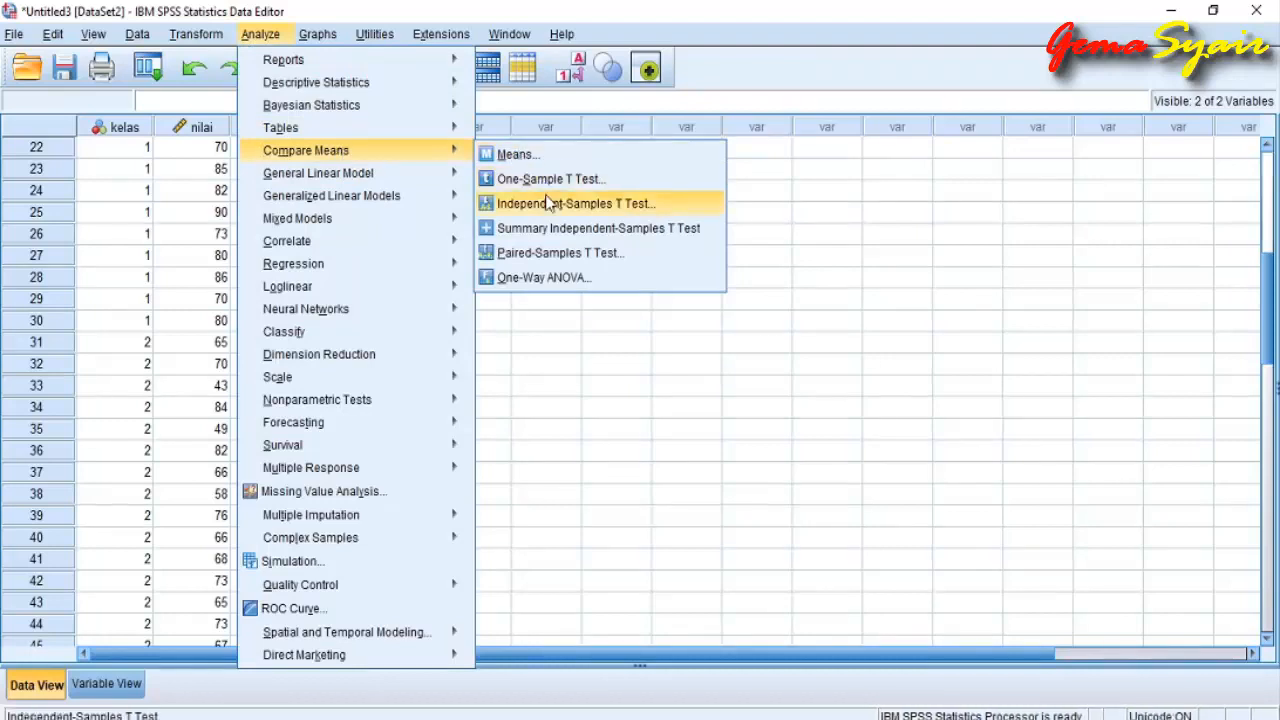
pyautogui.click(646, 204)
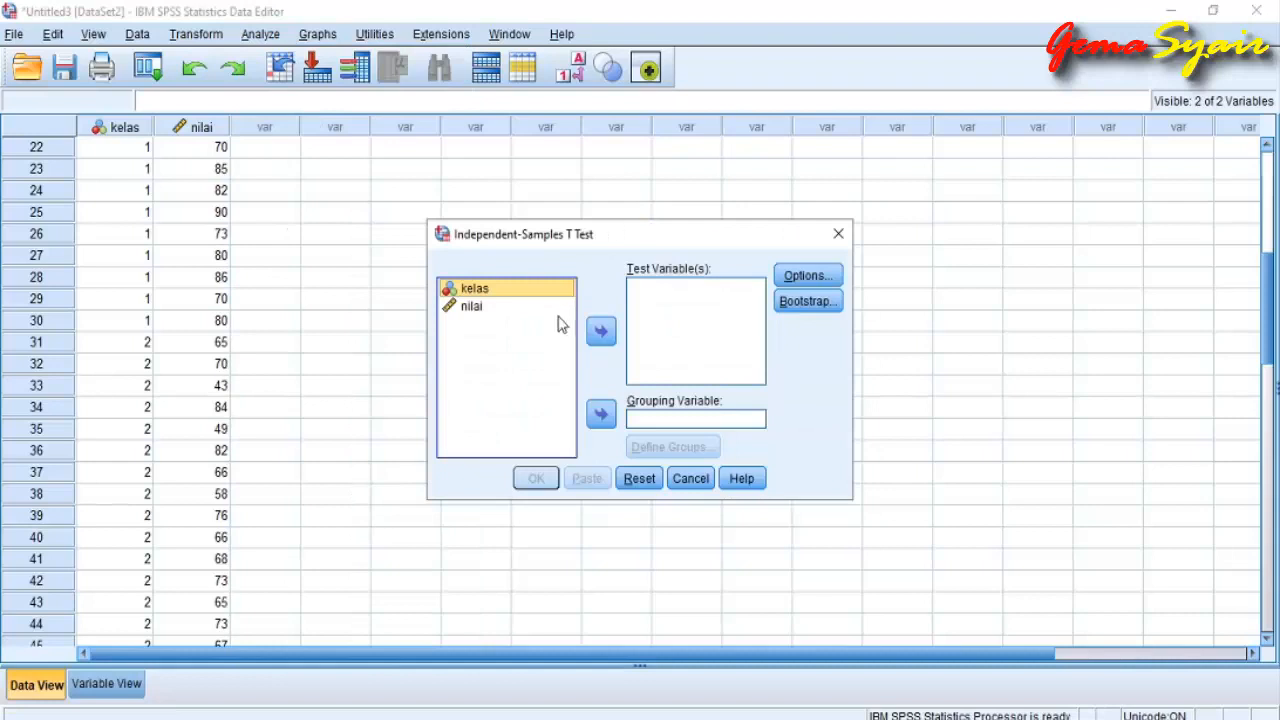
pyautogui.click(492, 312)
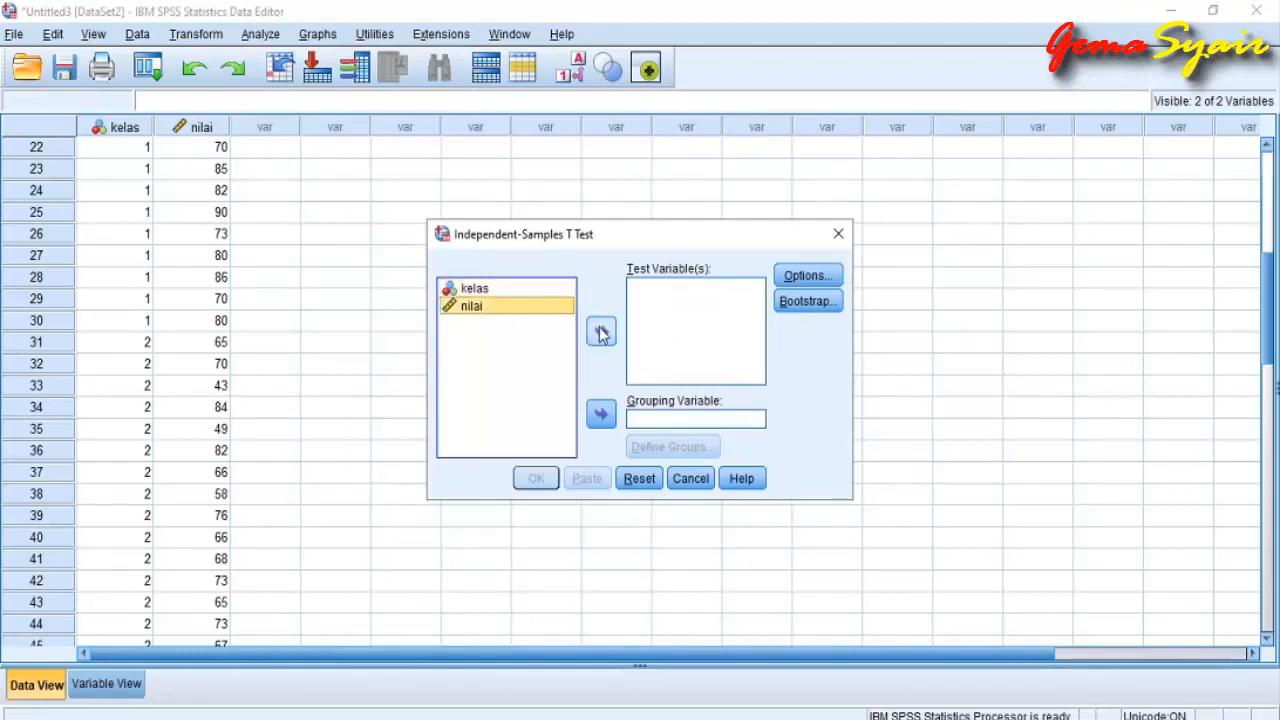
pyautogui.click(601, 334)
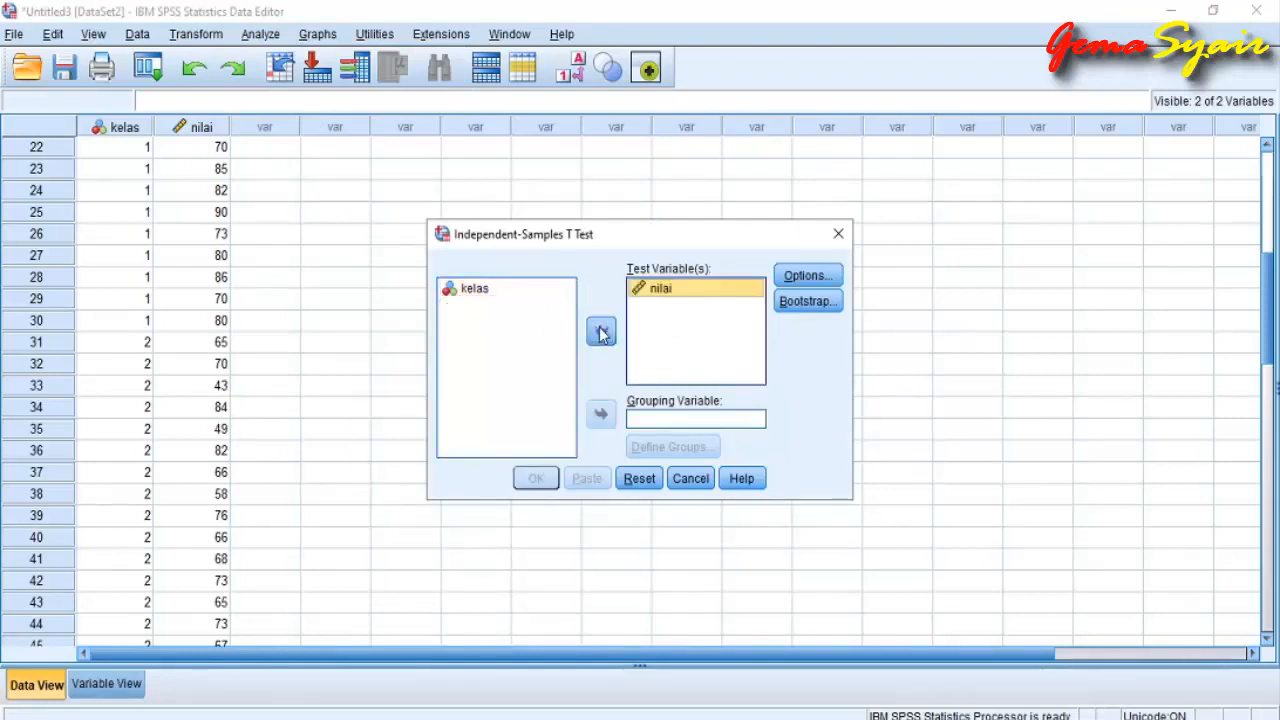
pyautogui.click(477, 292)
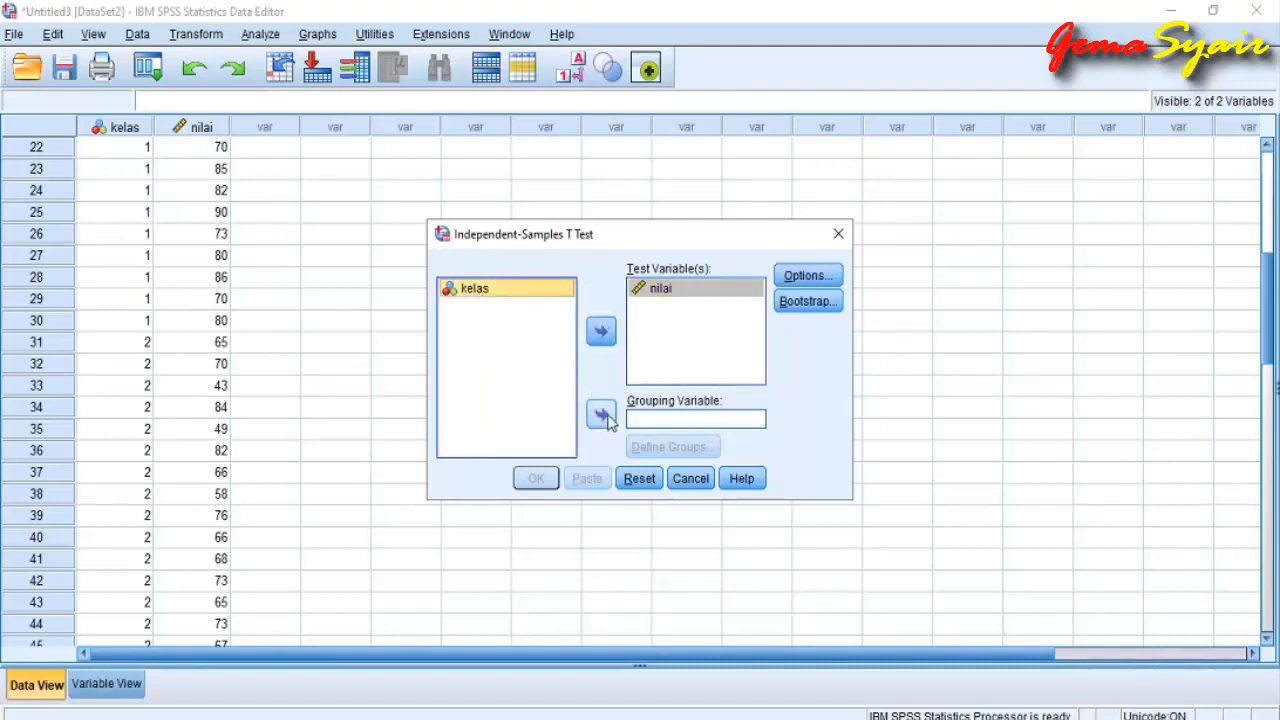
pyautogui.click(603, 416)
# Step: Define the kelas groups with specified values 1 and 2, and run the Independent-Samples T Test
pyautogui.click(648, 452)
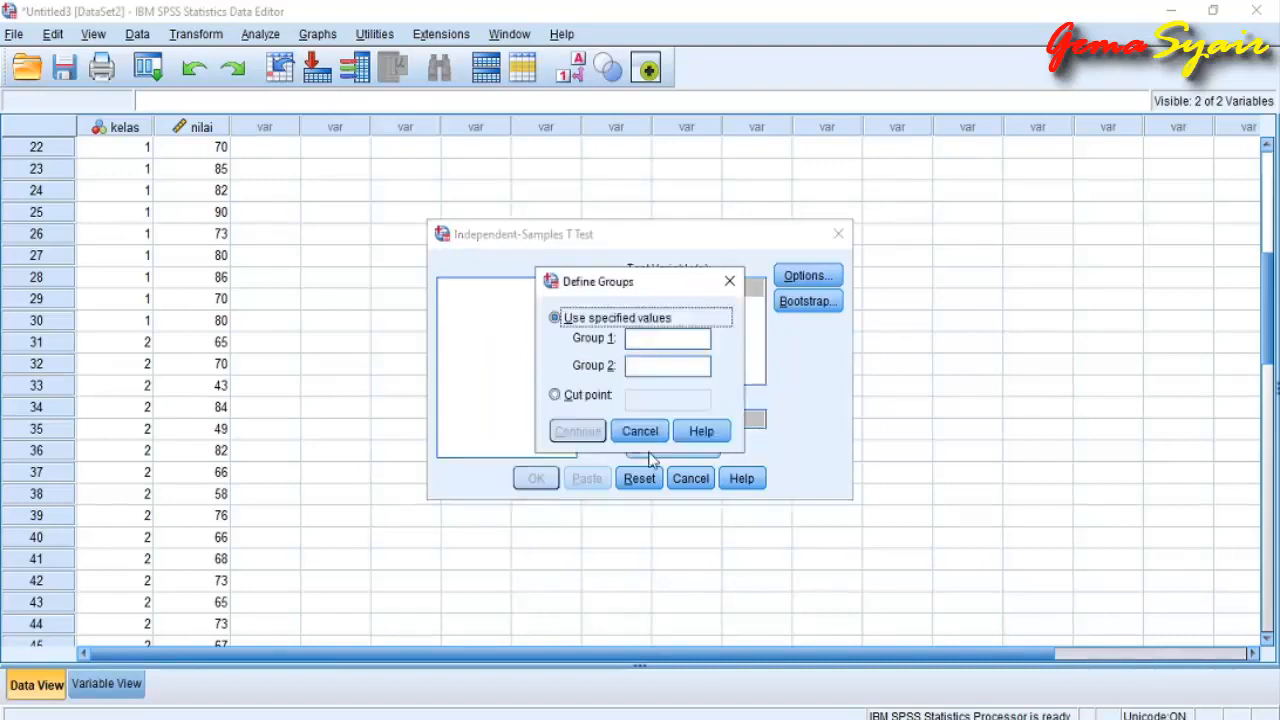
pyautogui.click(651, 340)
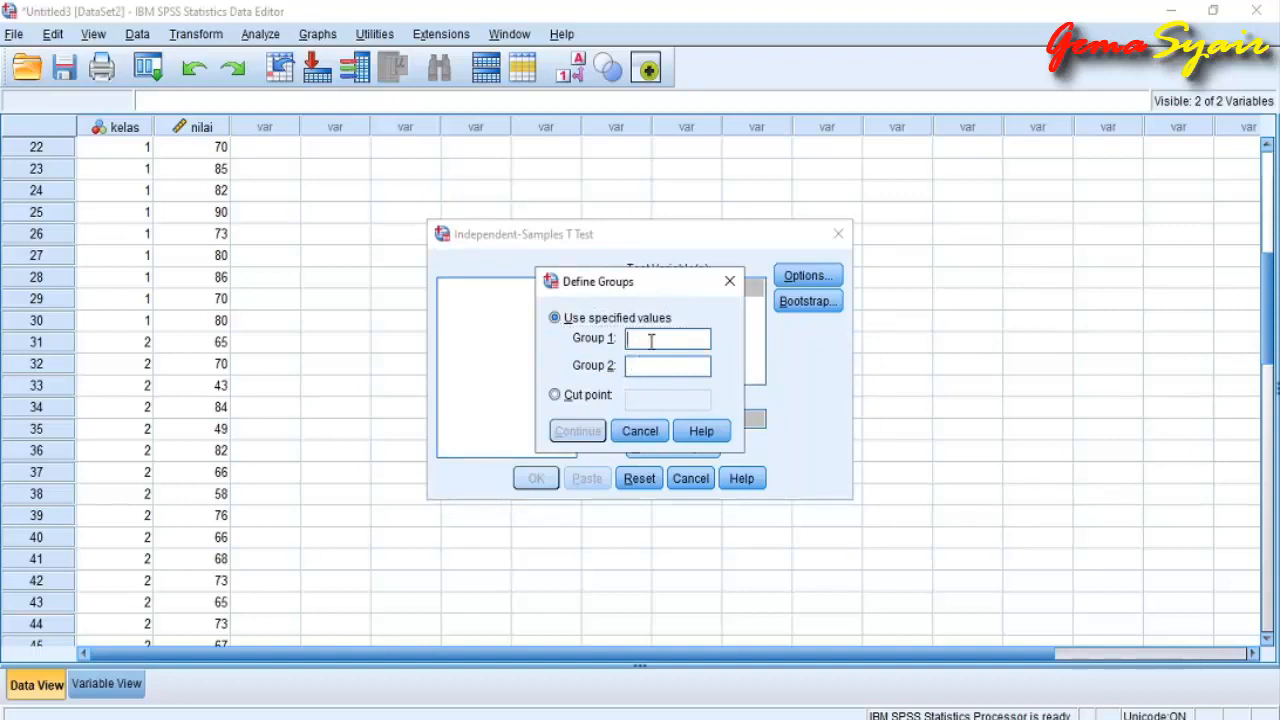
pyautogui.write('1')
pyautogui.write('2')
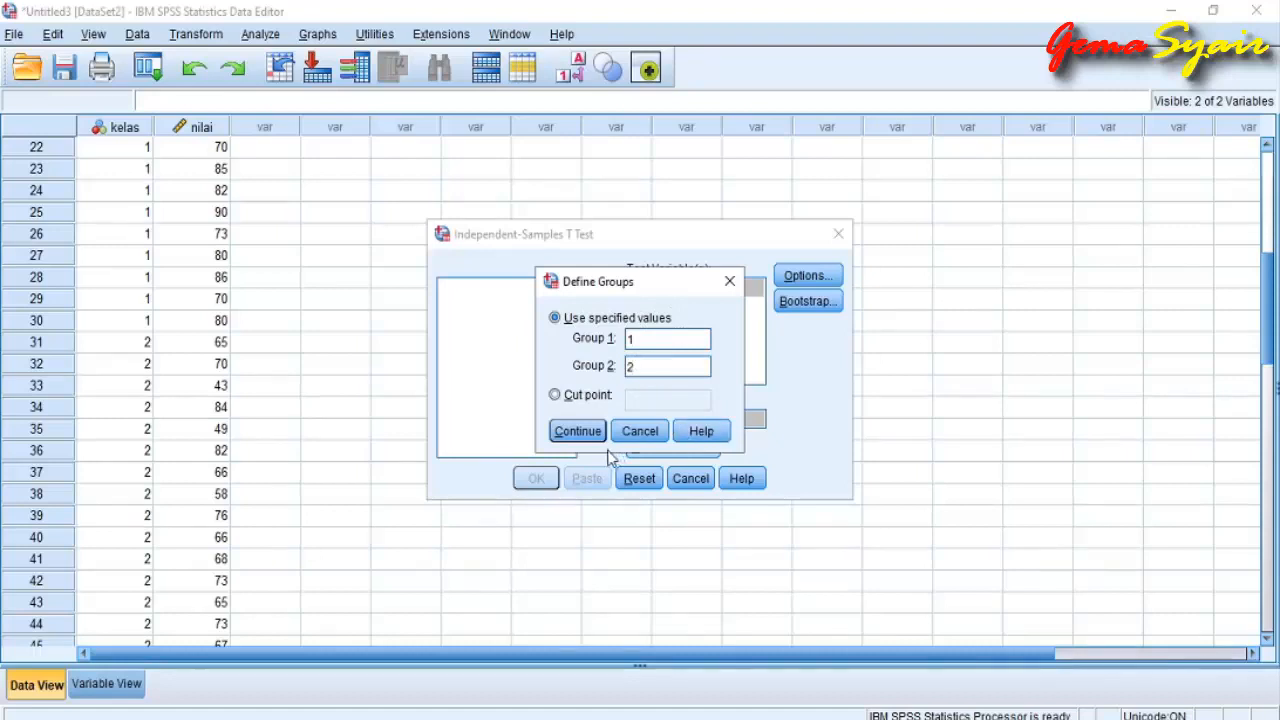
pyautogui.click(578, 432)
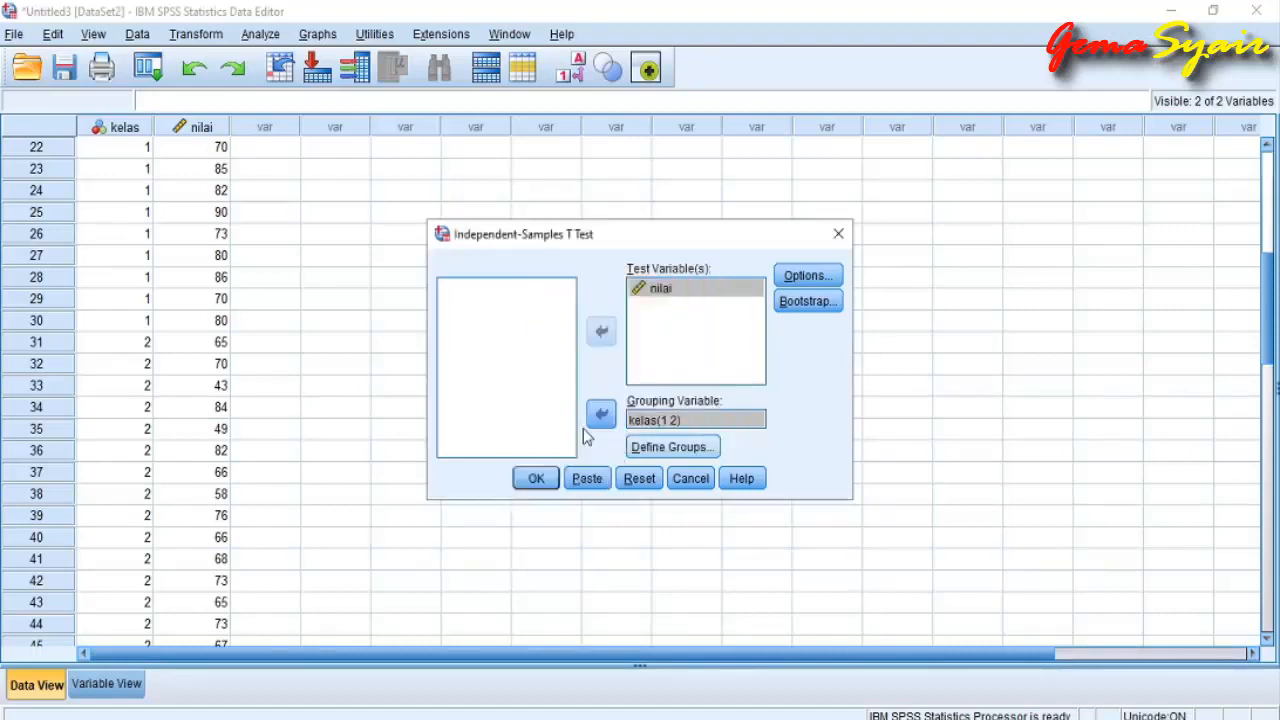
pyautogui.click(536, 479)
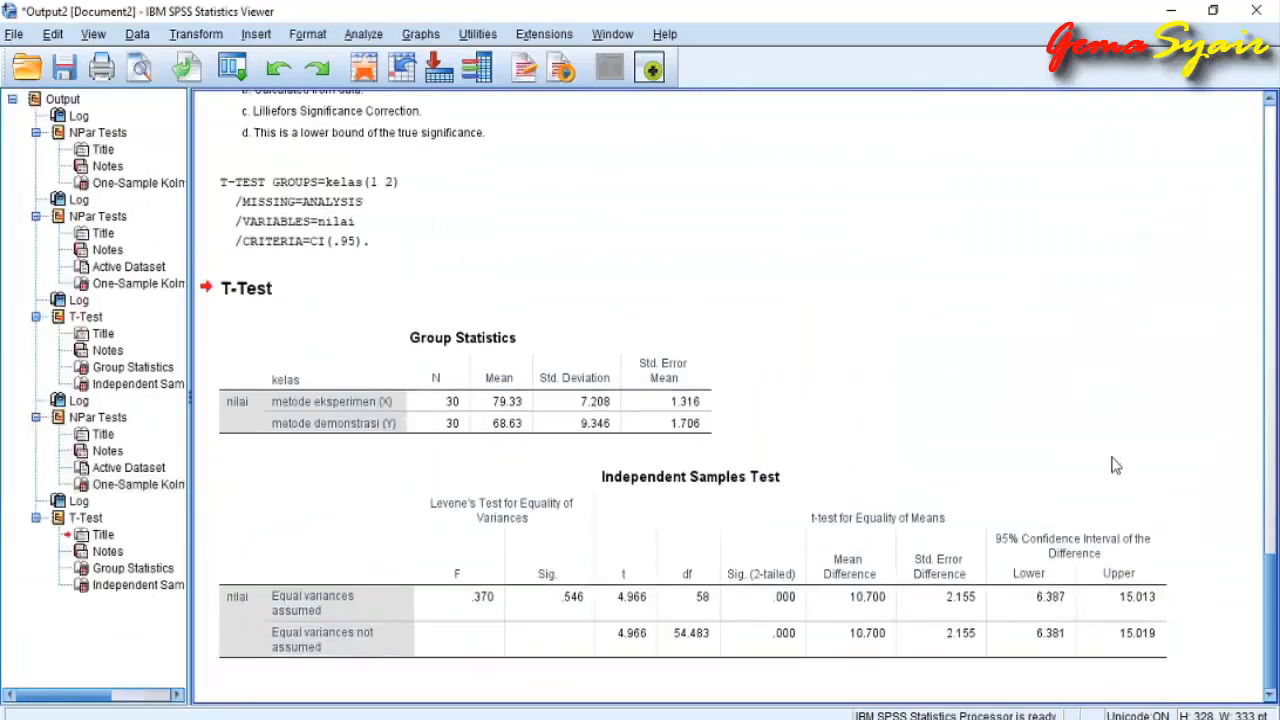
# Step: Examine the Group Statistics table, and switch to the Word document to read the significance criteria under UJI PERBEDAAN DUA KELOMPOK
pyautogui.click(469, 425)
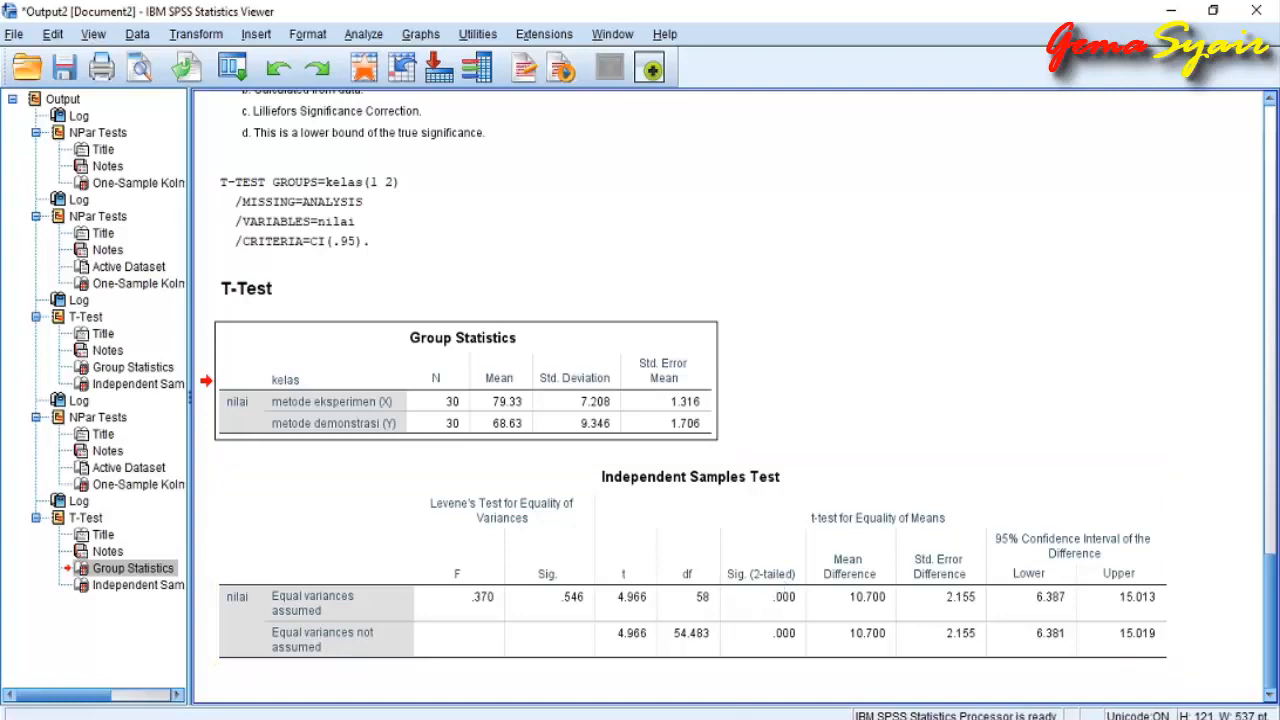
pyautogui.click(471, 718)
pyautogui.scroll(10, 471, 581)
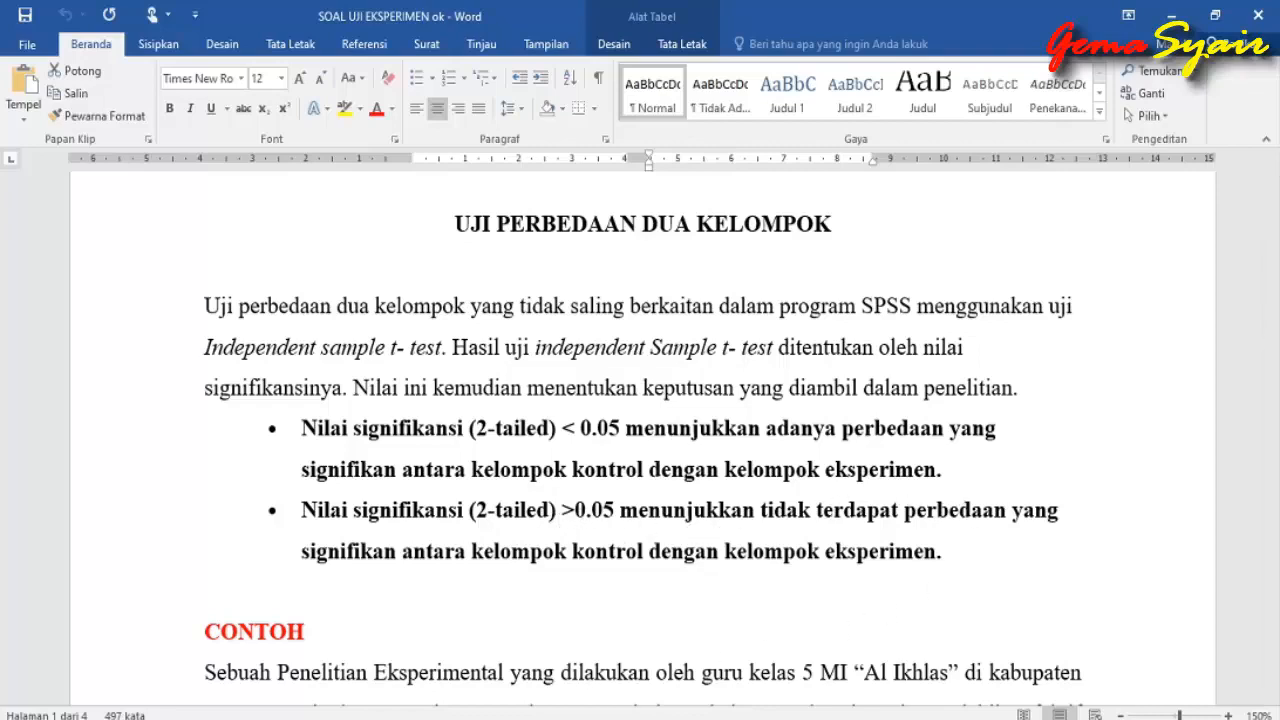
# Step: Return to the SPSS output to examine Sig. (2-tailed) in the Independent Samples Test table, and compare it with the Word document's criteria
pyautogui.moveTo(718, 719)
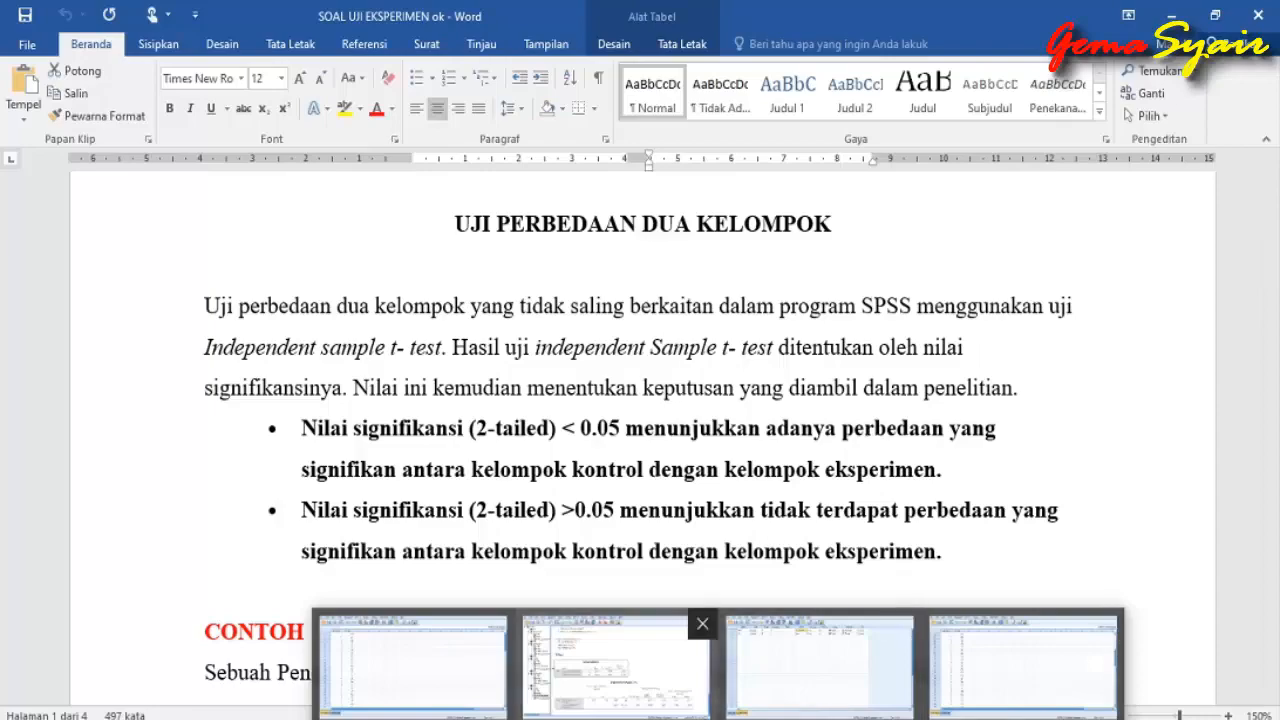
pyautogui.click(616, 665)
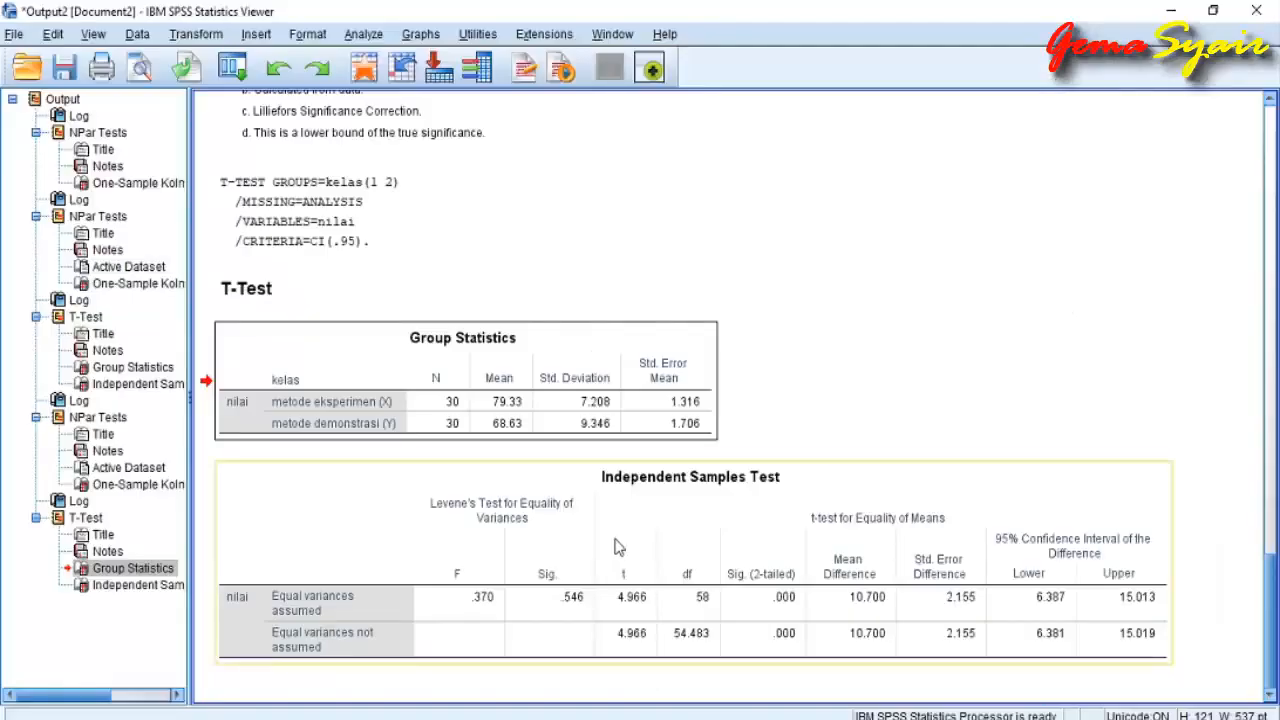
pyautogui.click(748, 588)
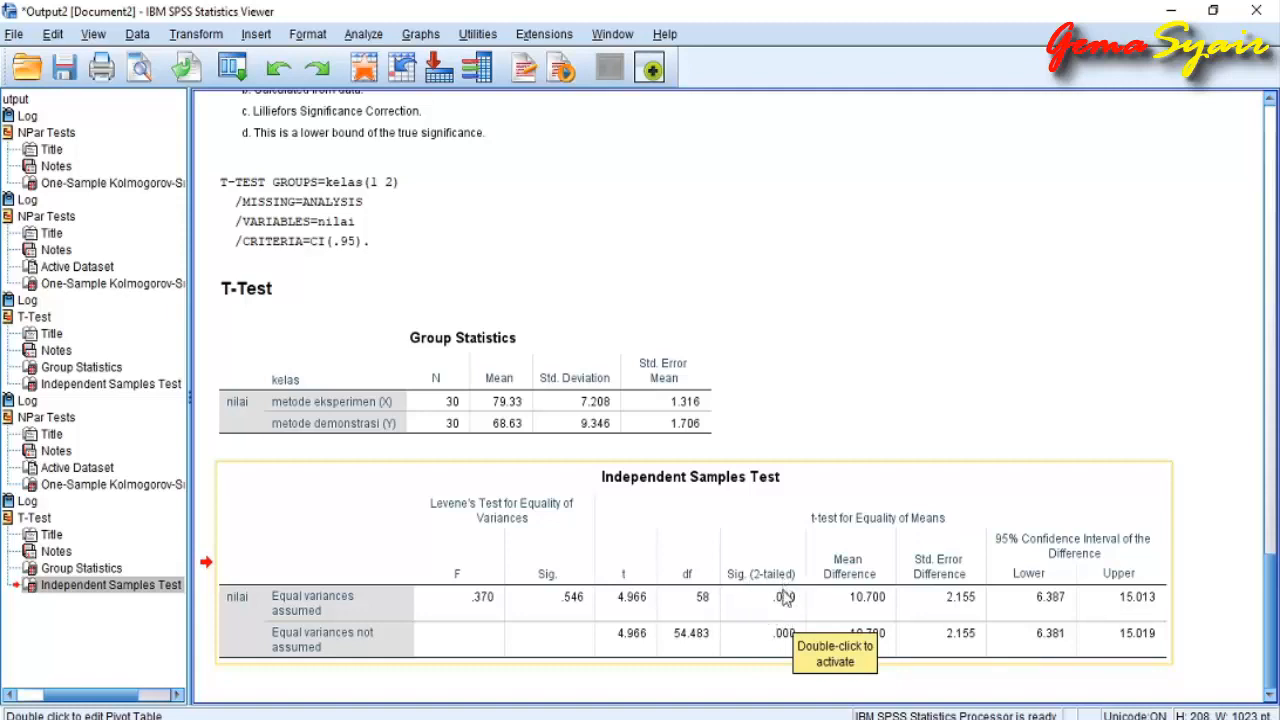
pyautogui.click(770, 622)
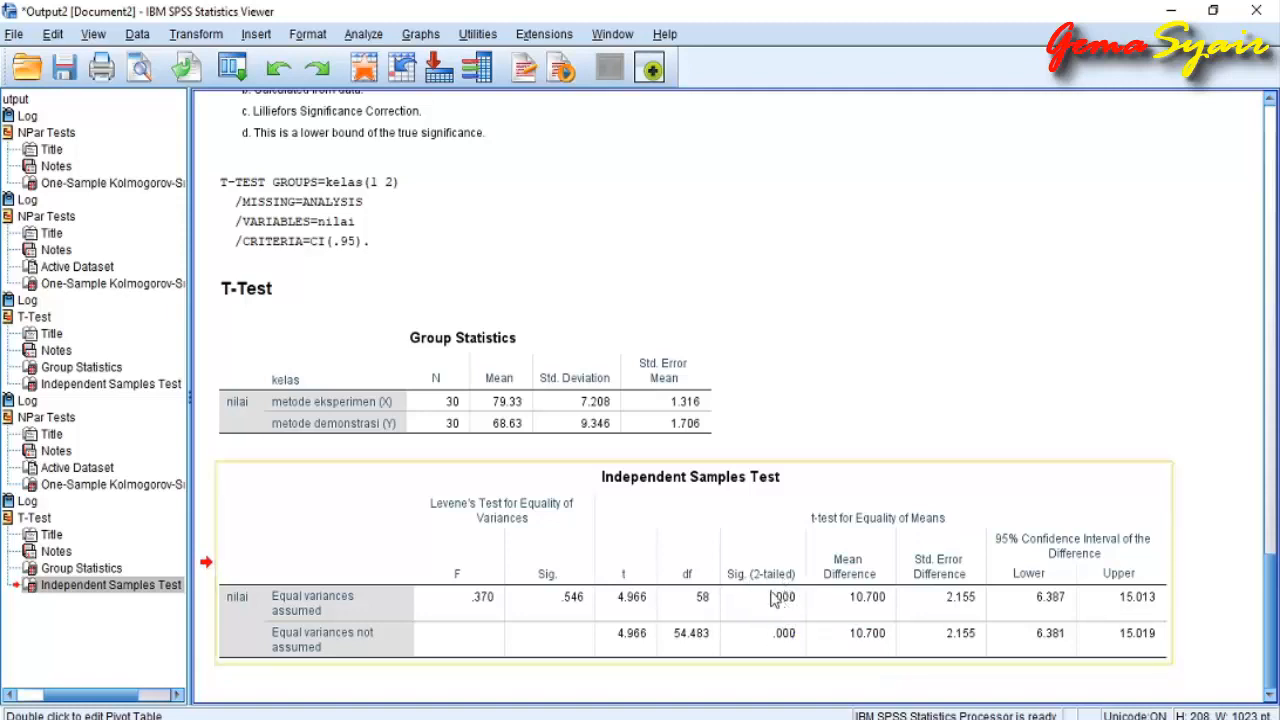
pyautogui.click(748, 368)
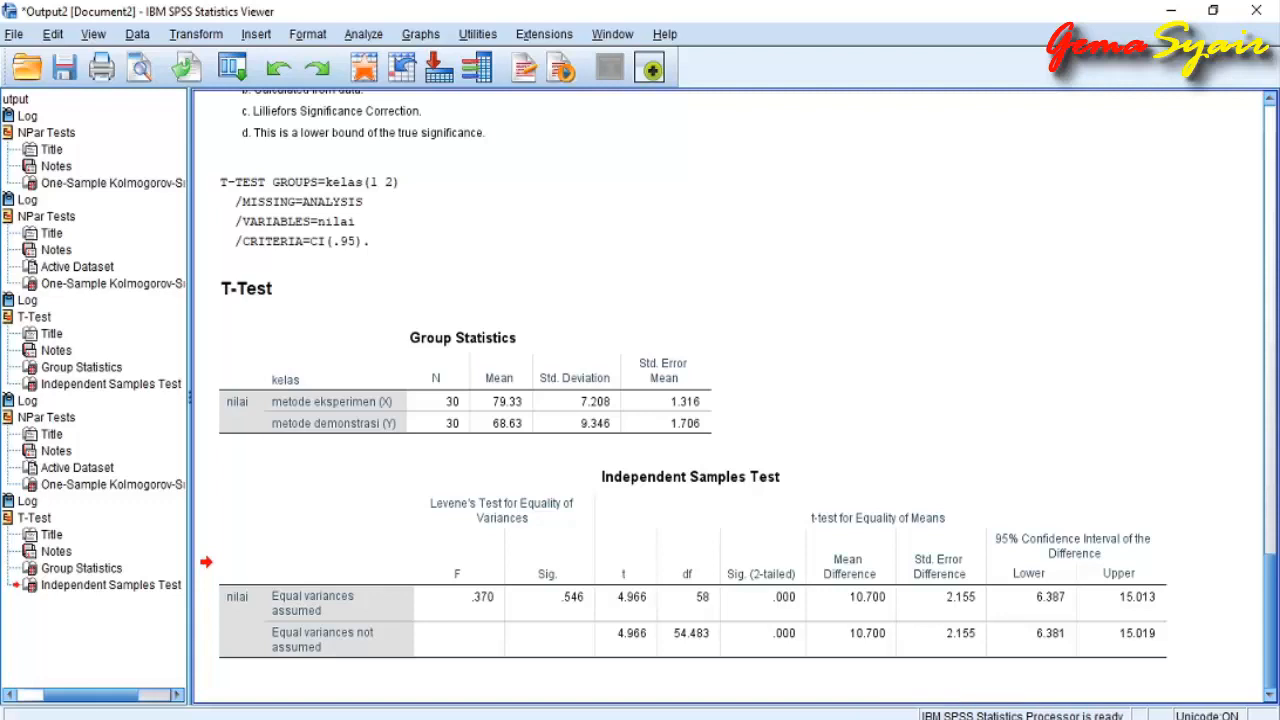
pyautogui.moveTo(435, 718)
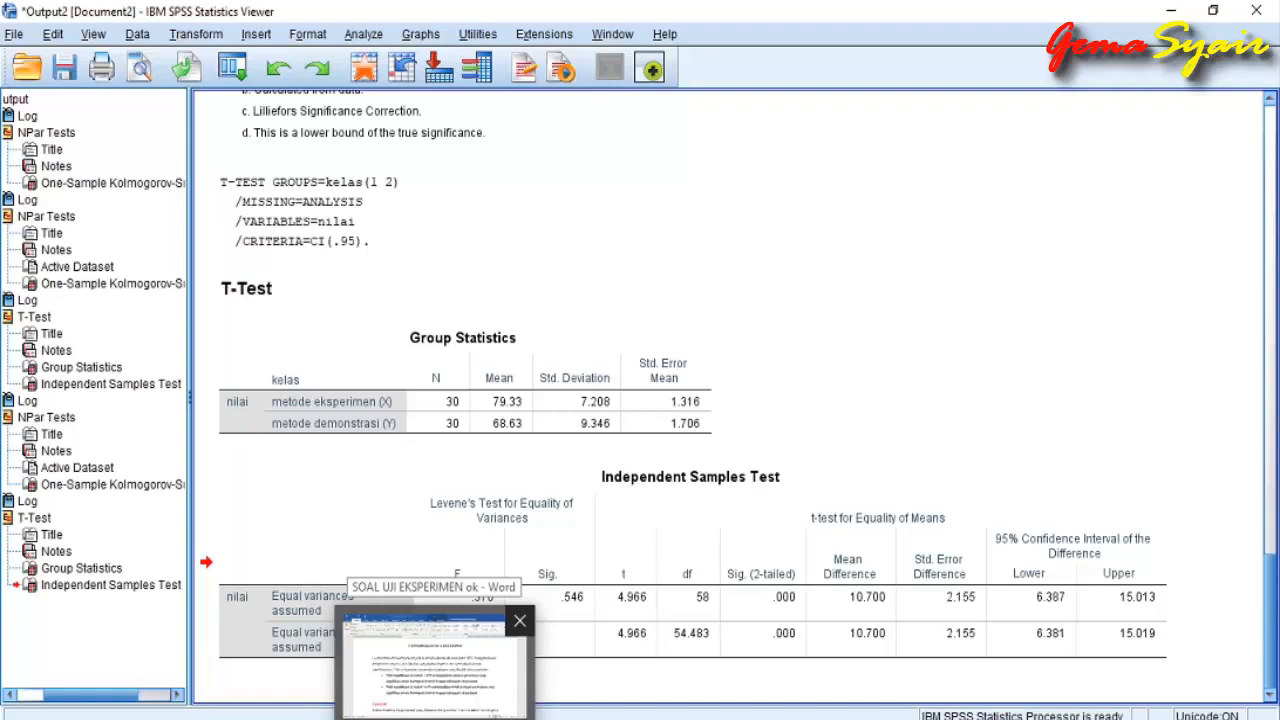
pyautogui.click(435, 665)
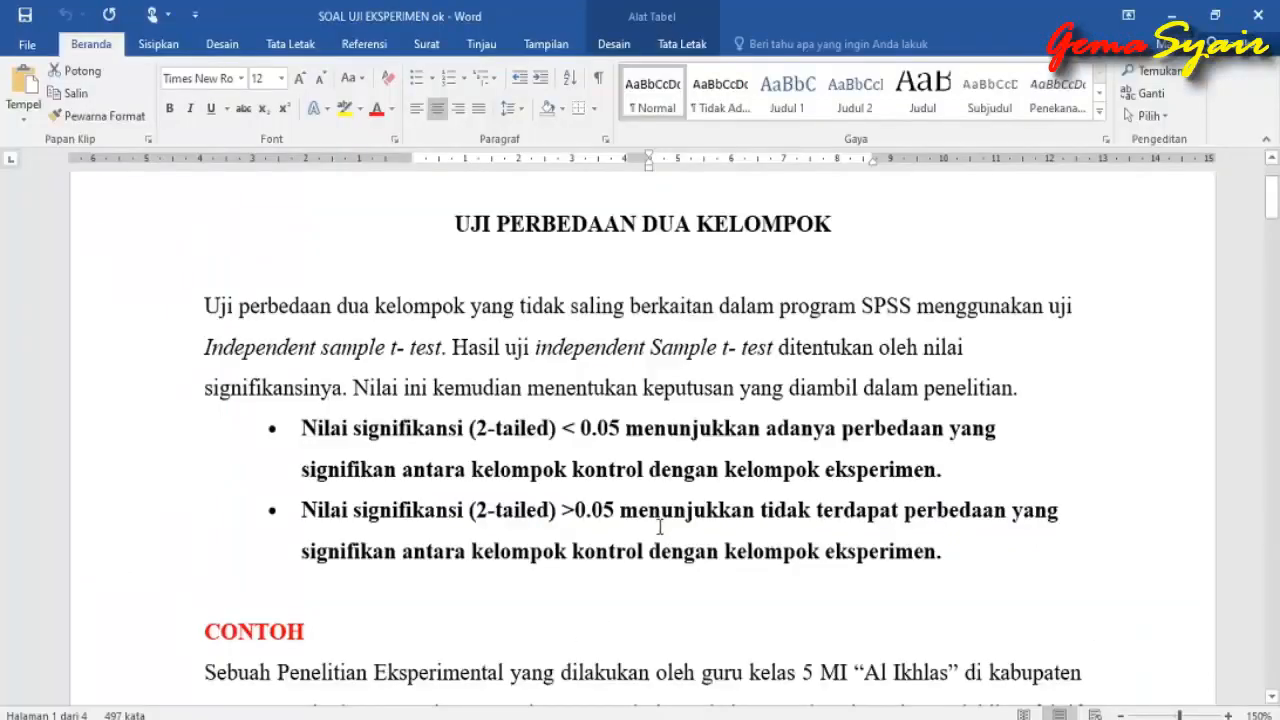